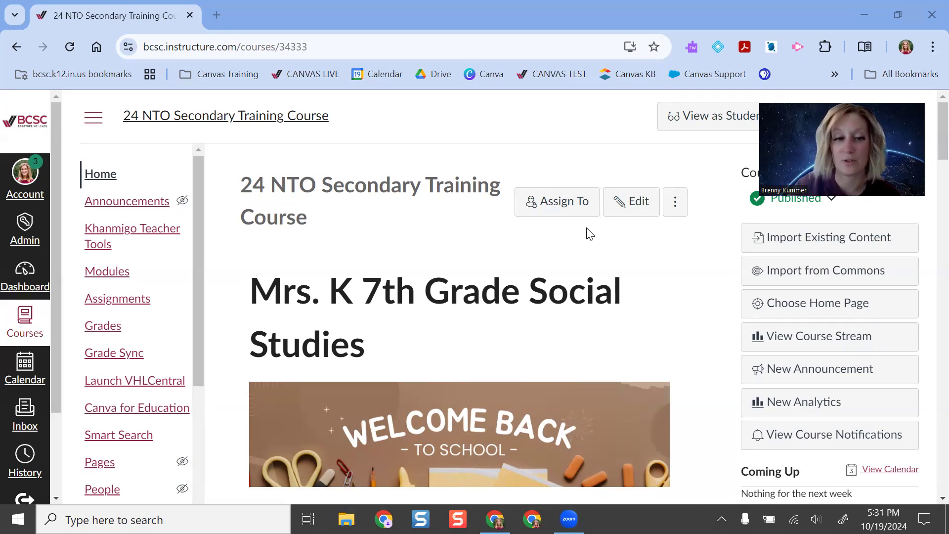
Open the course Settings and show the Navigation tab
scroll(148, 326, "down", 5)
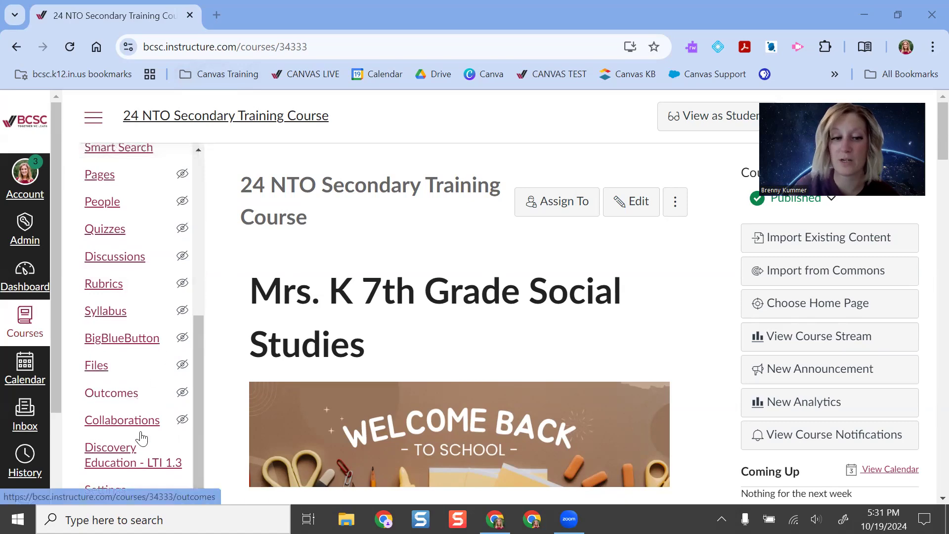
left_click(107, 490)
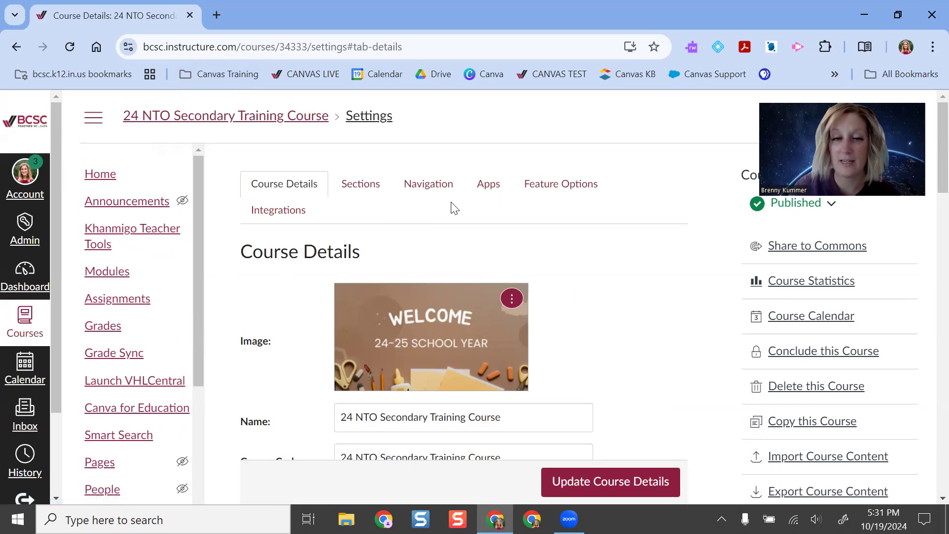
left_click(433, 185)
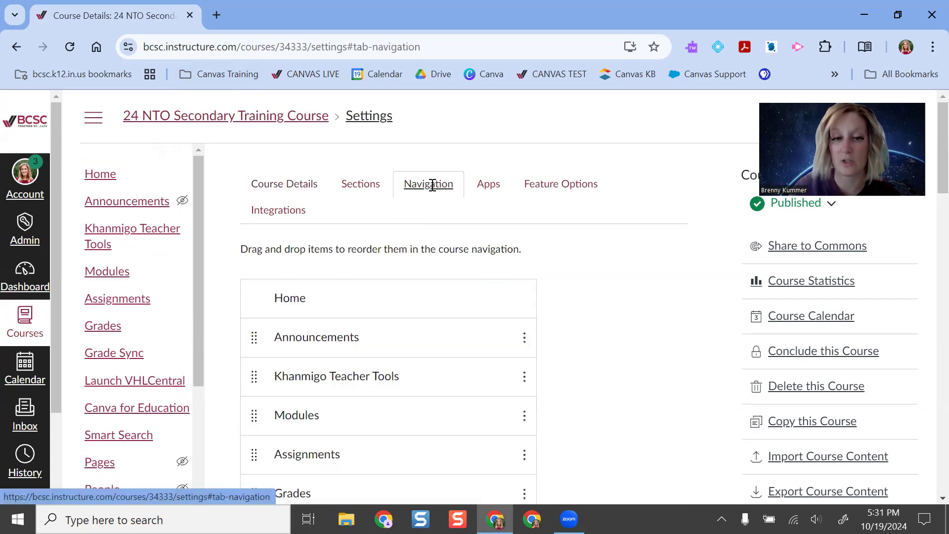
Drag Khanmigo Teacher Tools directly under Home and save the navigation order
scroll(442, 239, "down", 4)
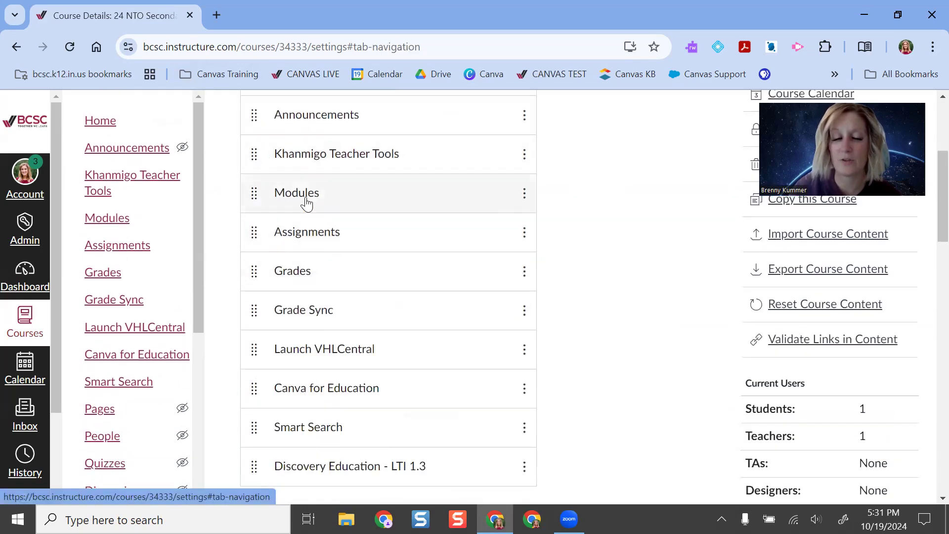
scroll(285, 163, "up", 2)
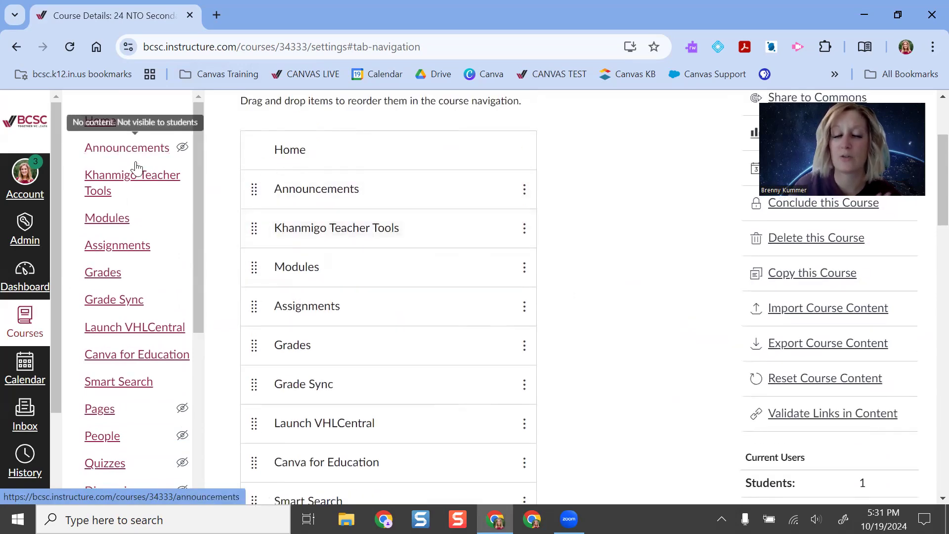
scroll(398, 218, "up", 3)
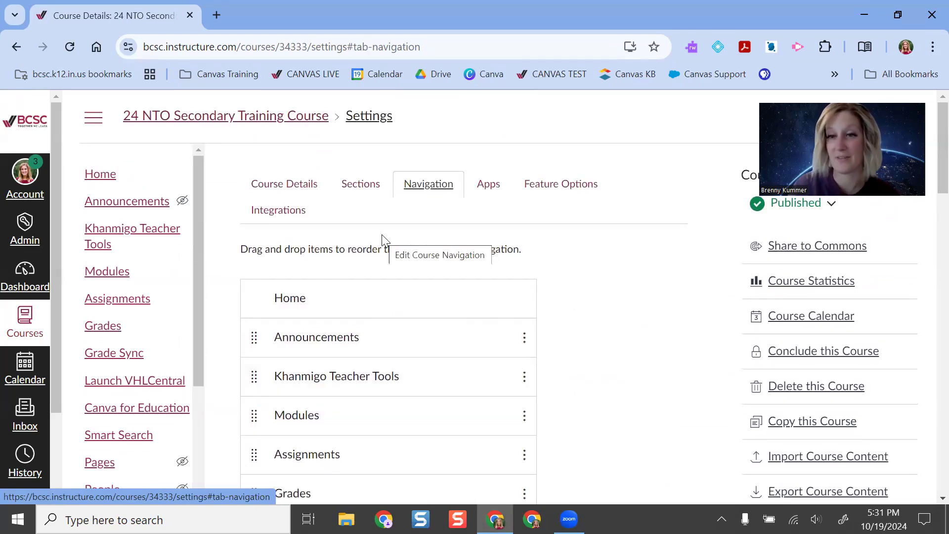
scroll(361, 237, "down", 3)
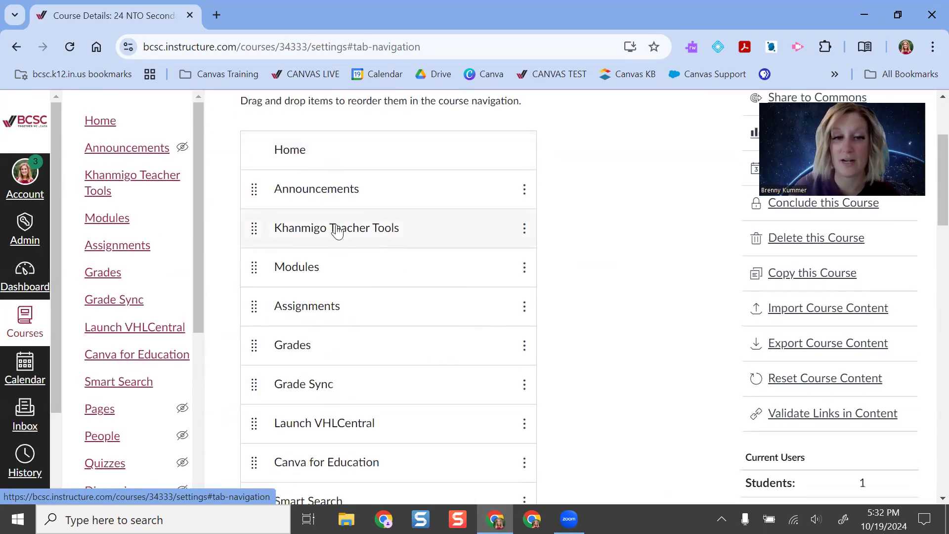
left_click_drag(356, 227, 354, 248)
scroll(372, 405, "down", 10)
scroll(371, 406, "down", 10)
scroll(386, 336, "down", 7)
scroll(403, 297, "up", 8)
scroll(387, 186, "up", 15)
scroll(350, 187, "up", 8)
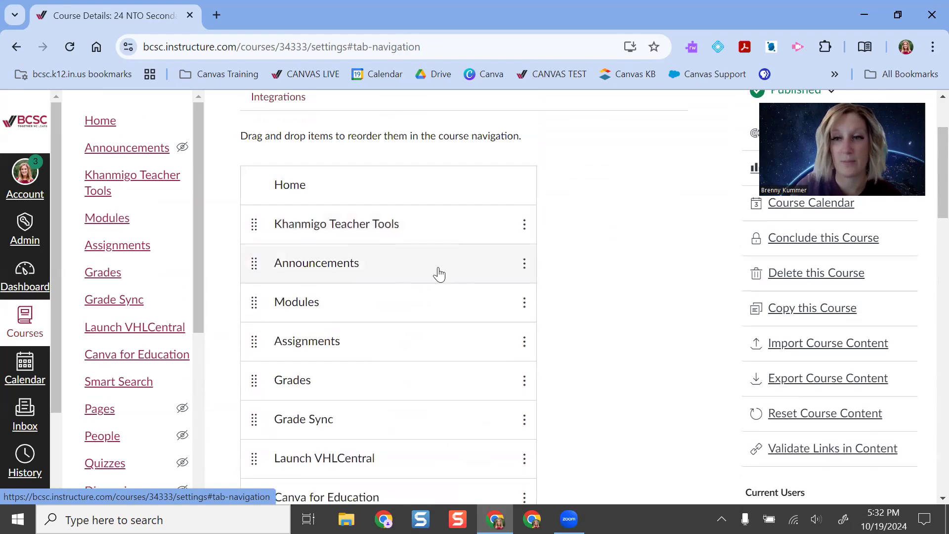
scroll(424, 295, "down", 10)
scroll(422, 298, "down", 5)
scroll(422, 298, "down", 5)
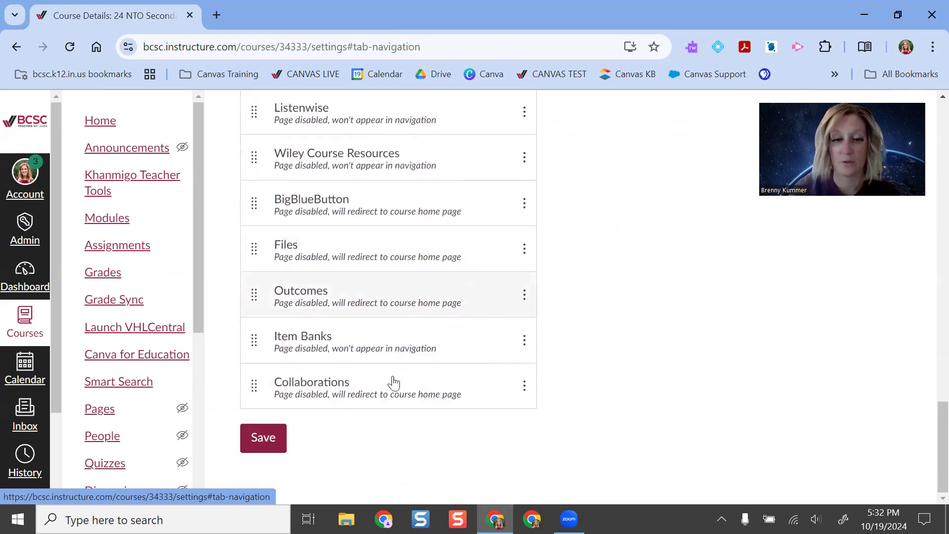
left_click(271, 444)
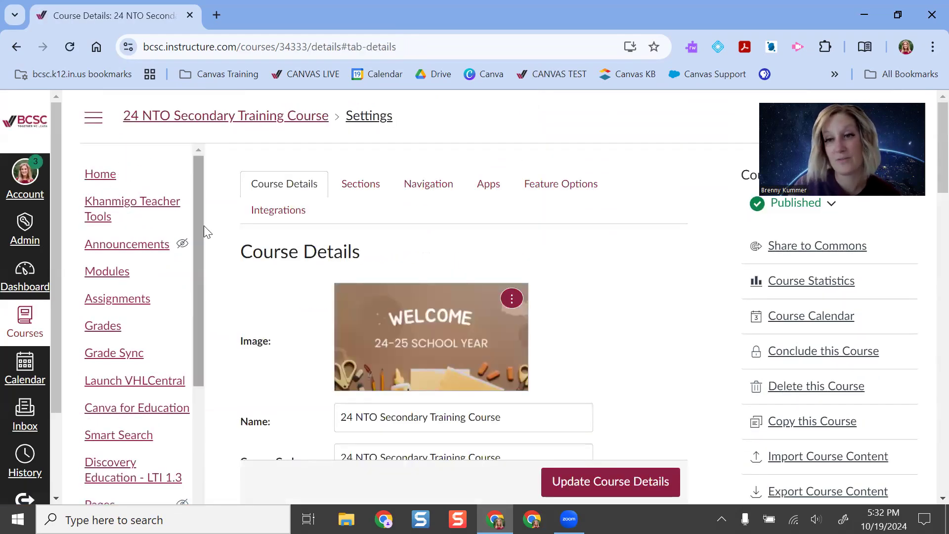
Open Khanmigo Teacher Tools, log in with the teacher's Google account, and accept the terms and conditions
left_click(95, 210)
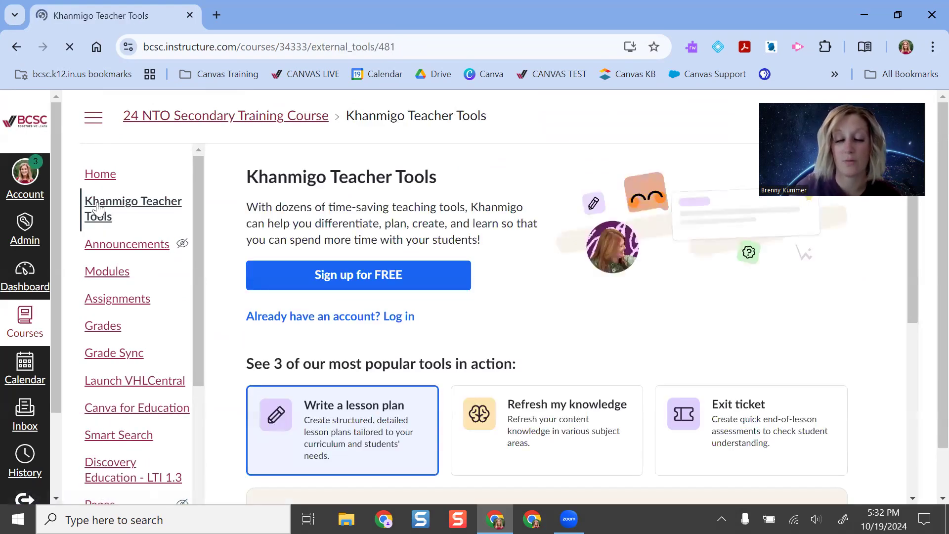
left_click(373, 319)
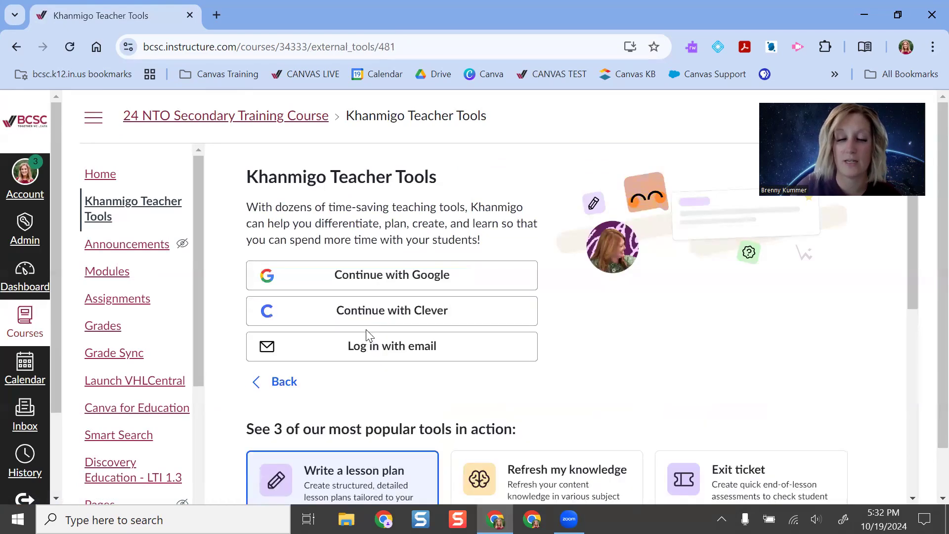
left_click(410, 281)
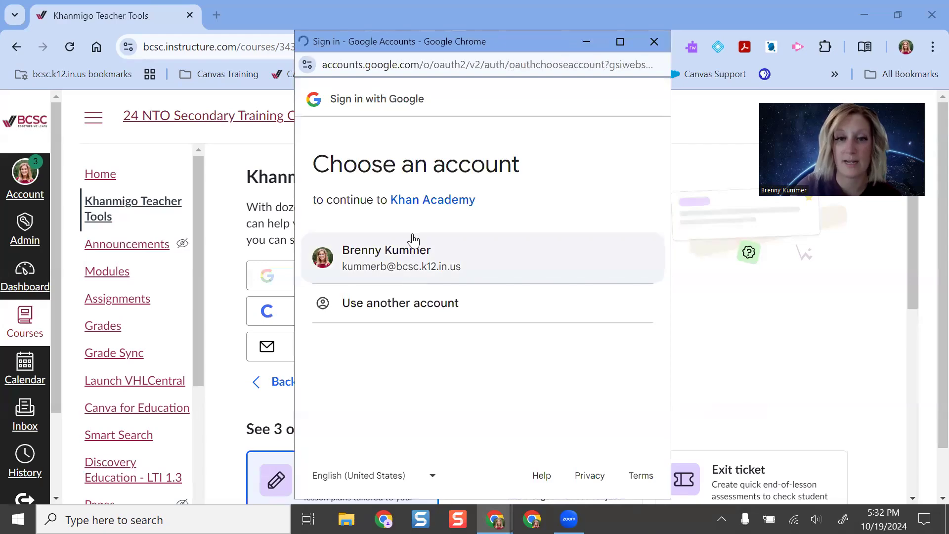
left_click(412, 242)
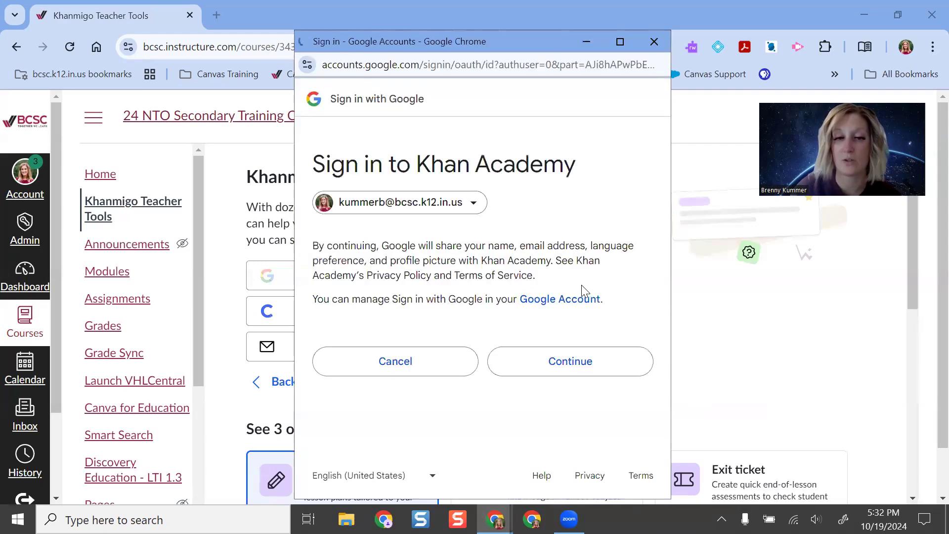
left_click(571, 363)
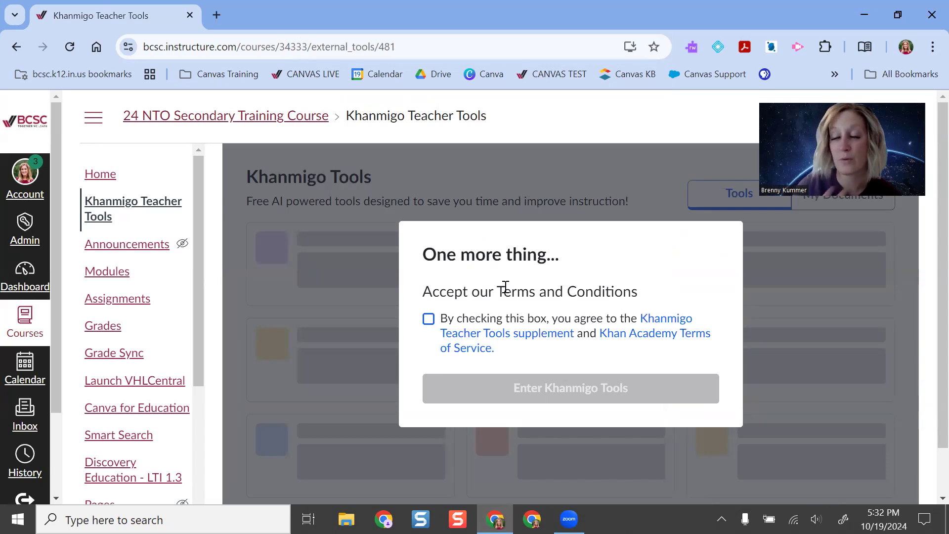
left_click(428, 319)
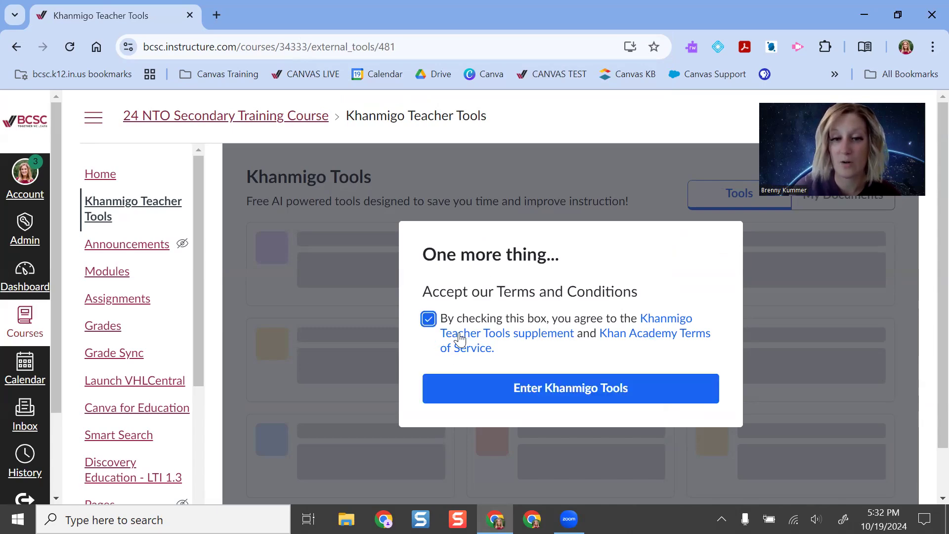
Enter the Khanmigo tools catalog and scroll down to the Real World Context Generator card
left_click(583, 391)
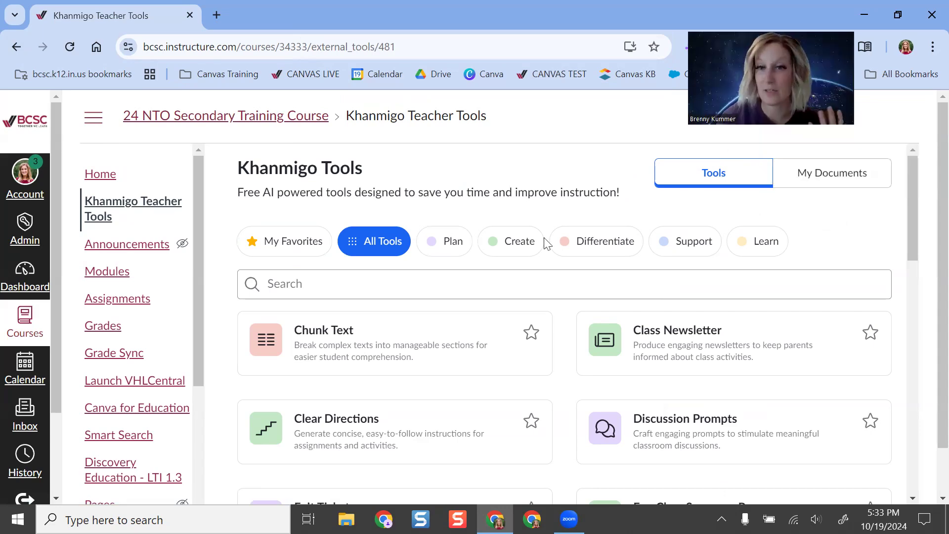
scroll(504, 247, "down", 1)
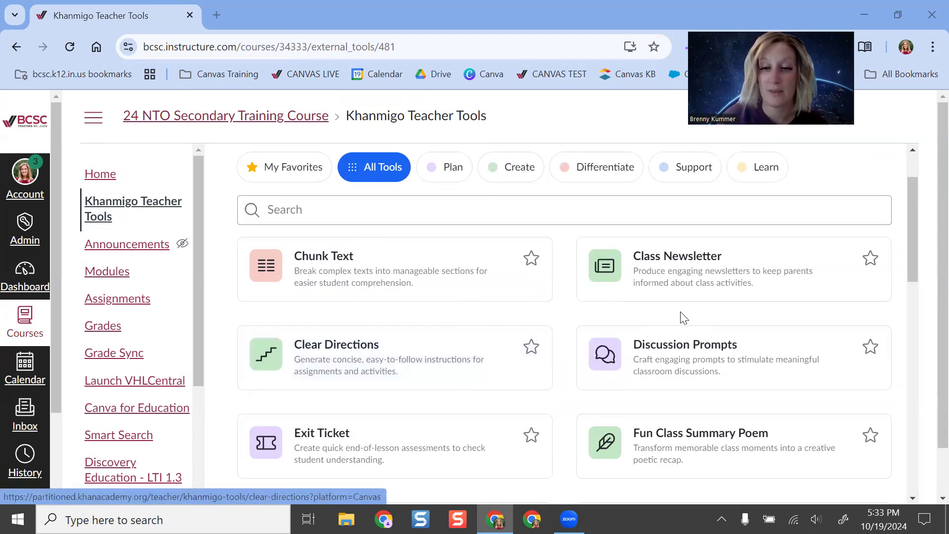
scroll(683, 318, "down", 1)
scroll(521, 311, "down", 1)
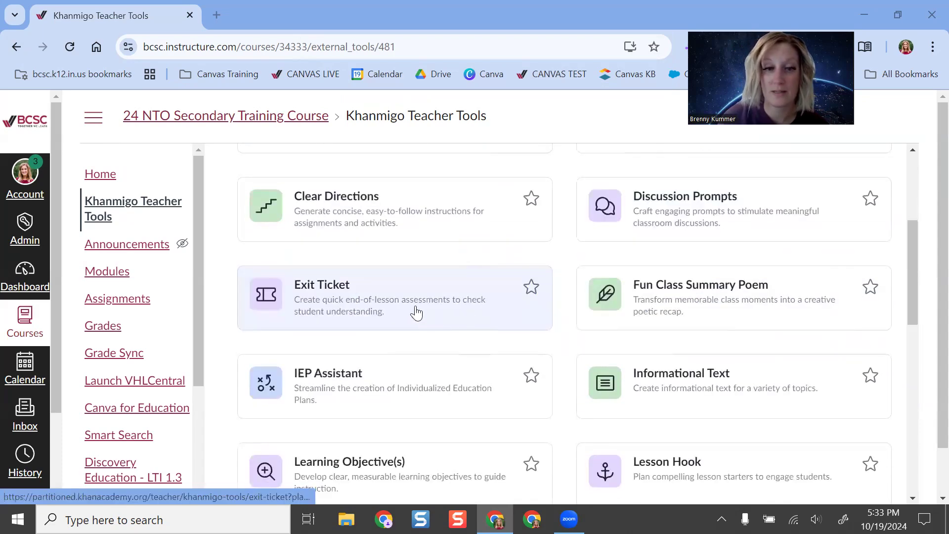
scroll(572, 290, "down", 2)
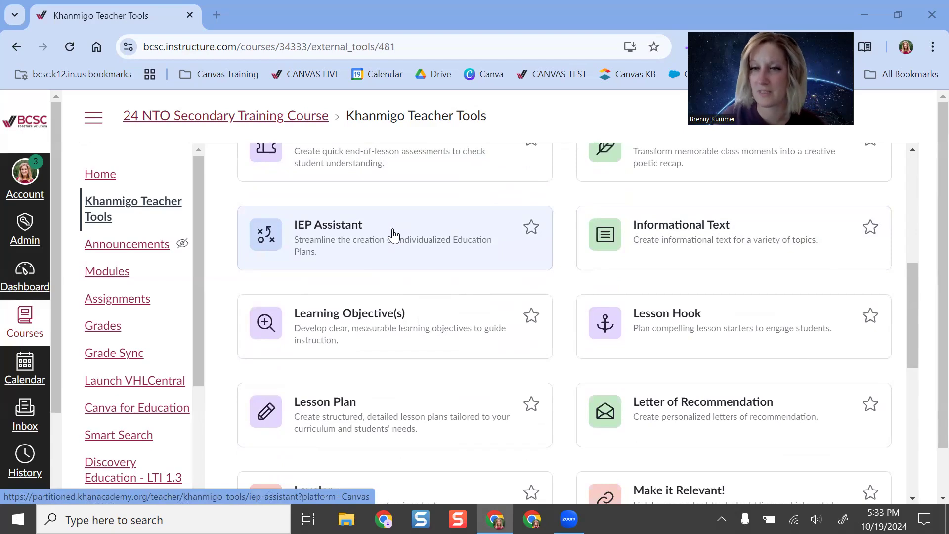
scroll(506, 242, "down", 3)
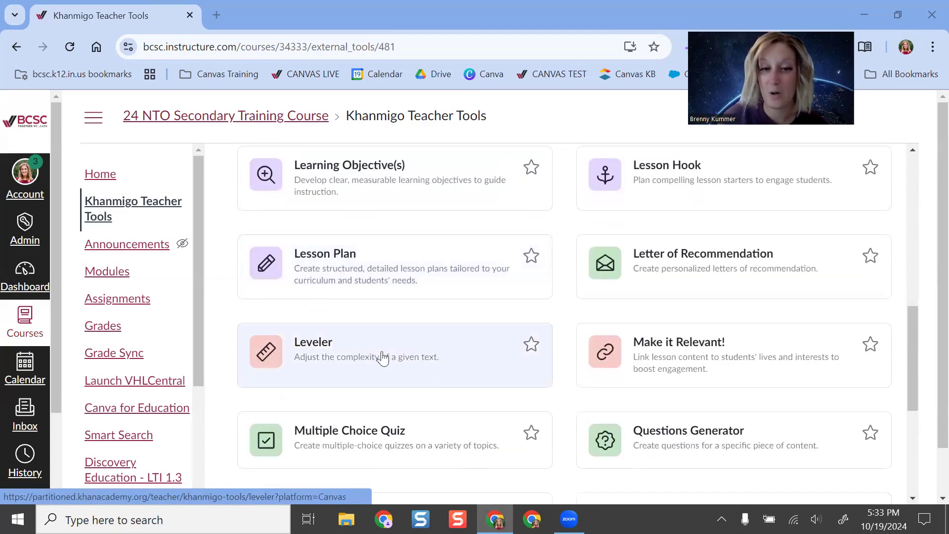
scroll(700, 356, "down", 1)
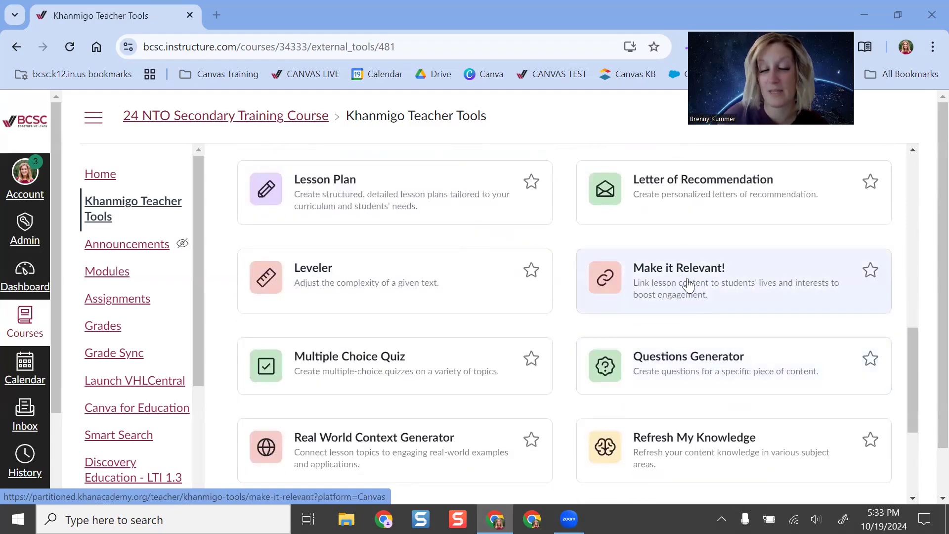
scroll(718, 272, "down", 1)
scroll(719, 273, "down", 2)
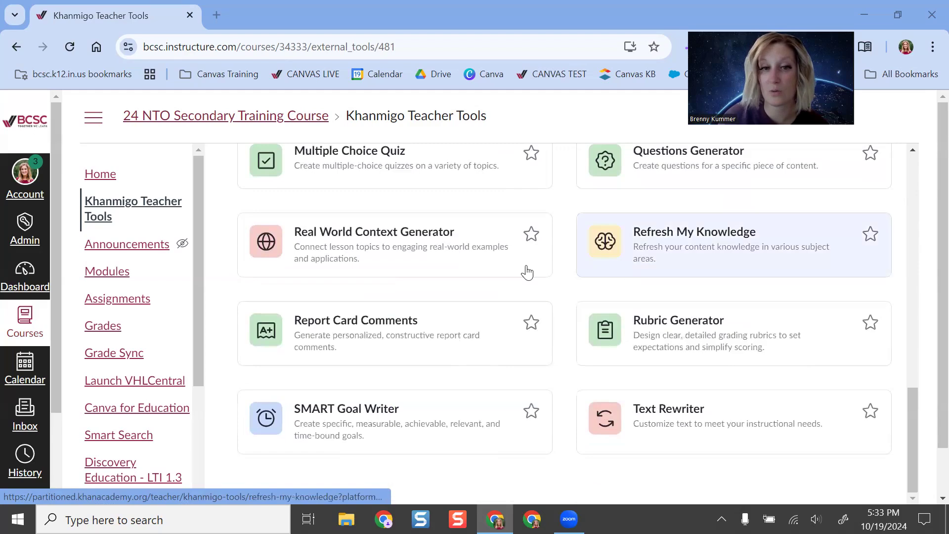
Open the Real World Context Generator and accept the 'AI can make mistakes' notice
left_click(361, 253)
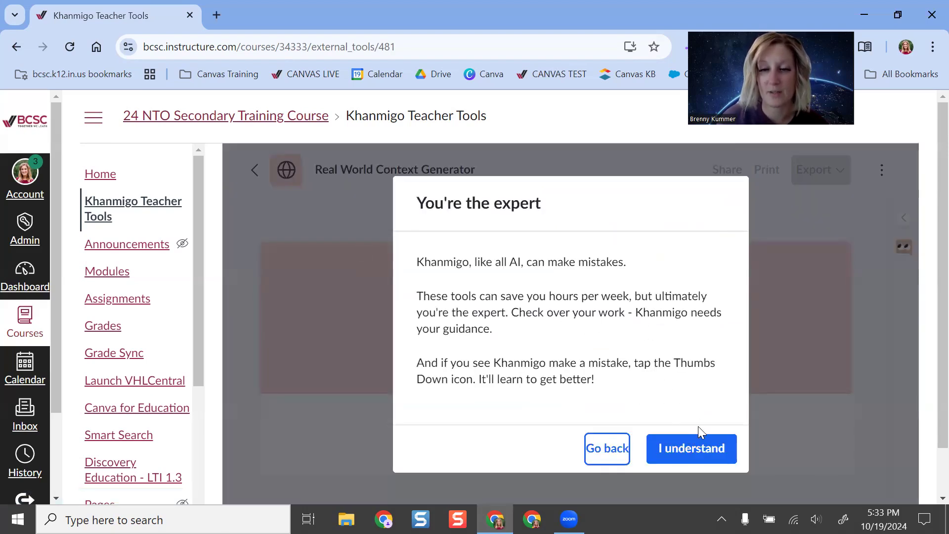
left_click(701, 449)
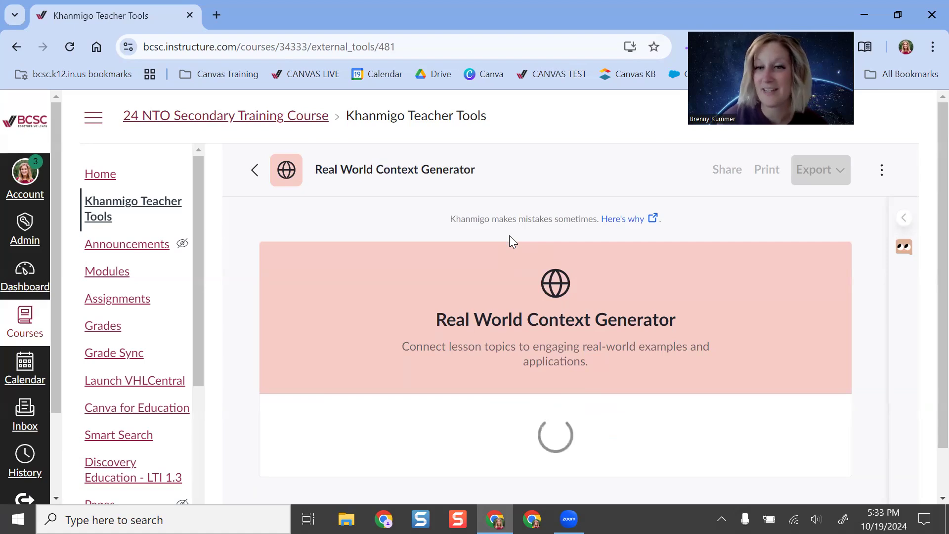
scroll(585, 304, "down", 1)
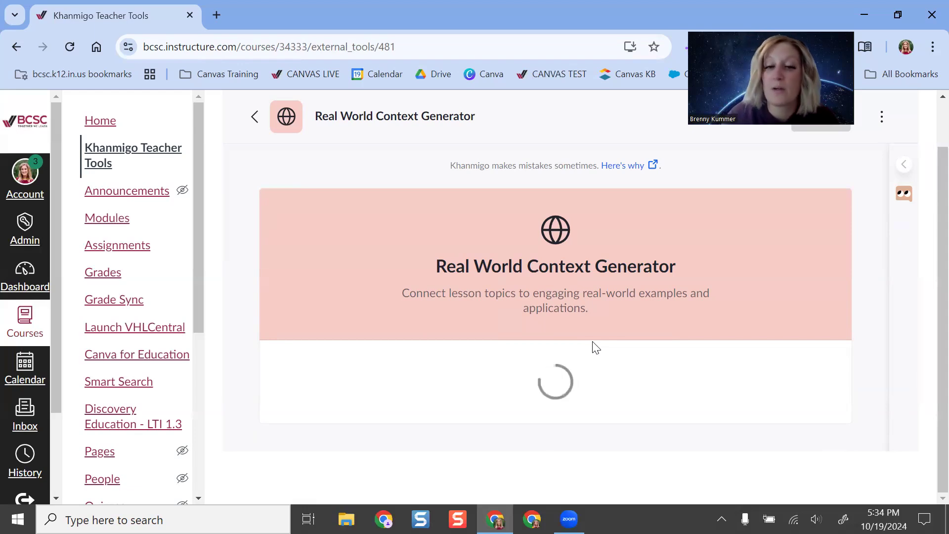
scroll(637, 295, "up", 2)
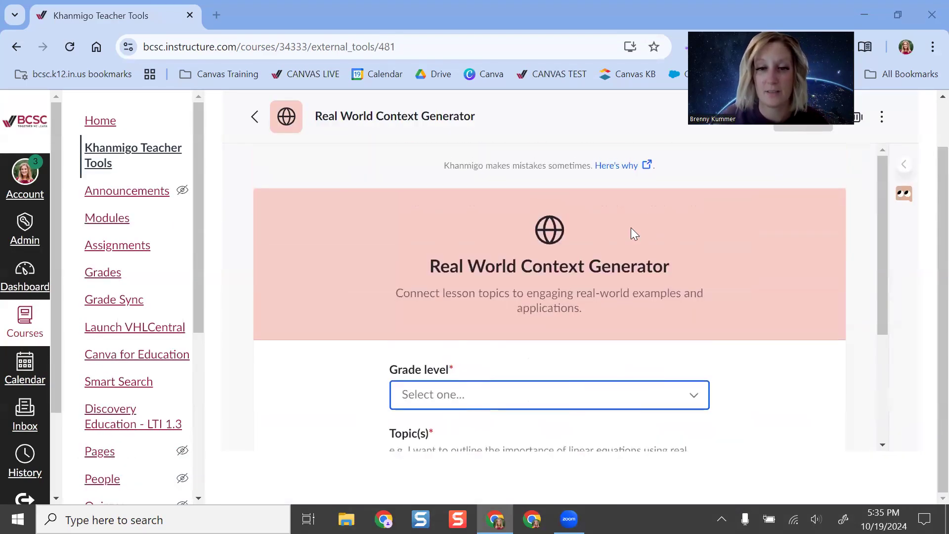
Set the grade level to 7th grade, enter the topic, and generate real-world ideas
scroll(613, 230, "down", 3)
left_click(448, 247)
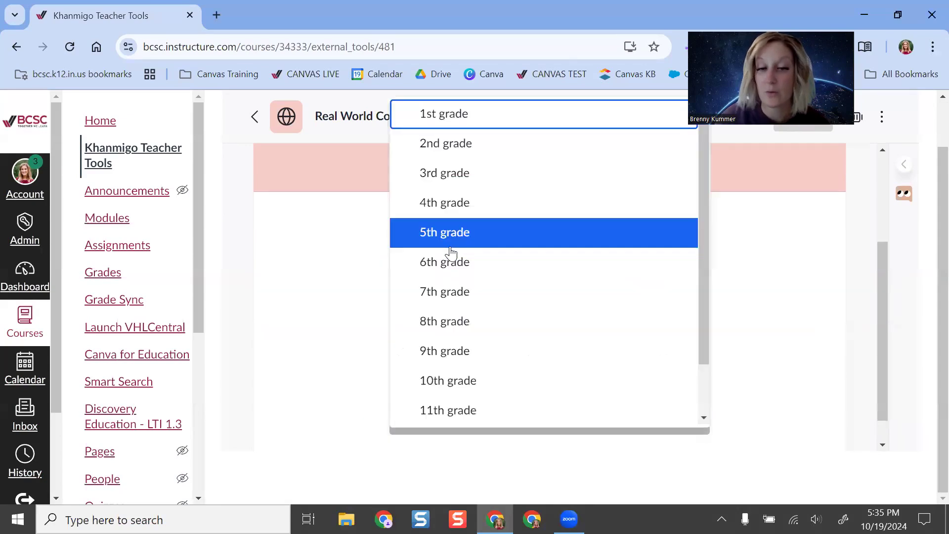
left_click(442, 293)
left_click(591, 331)
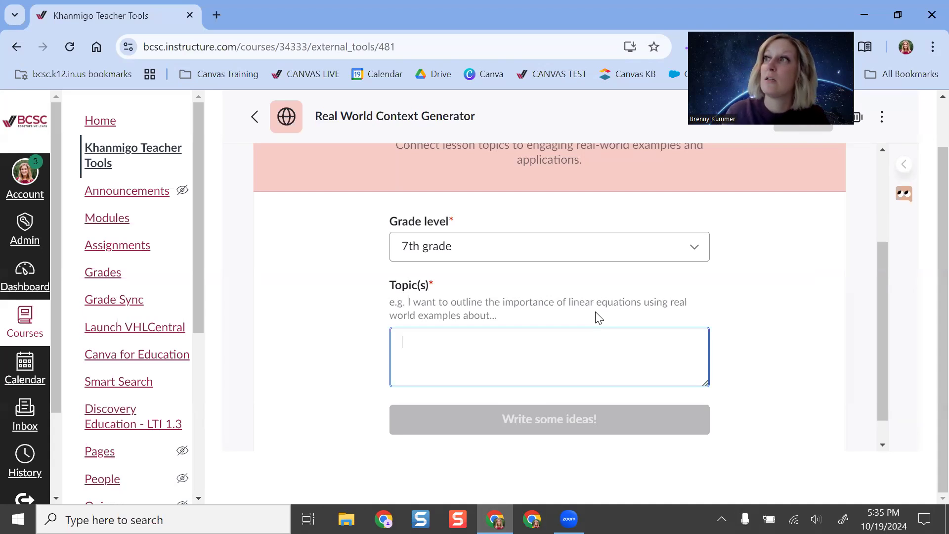
type("Contributions of")
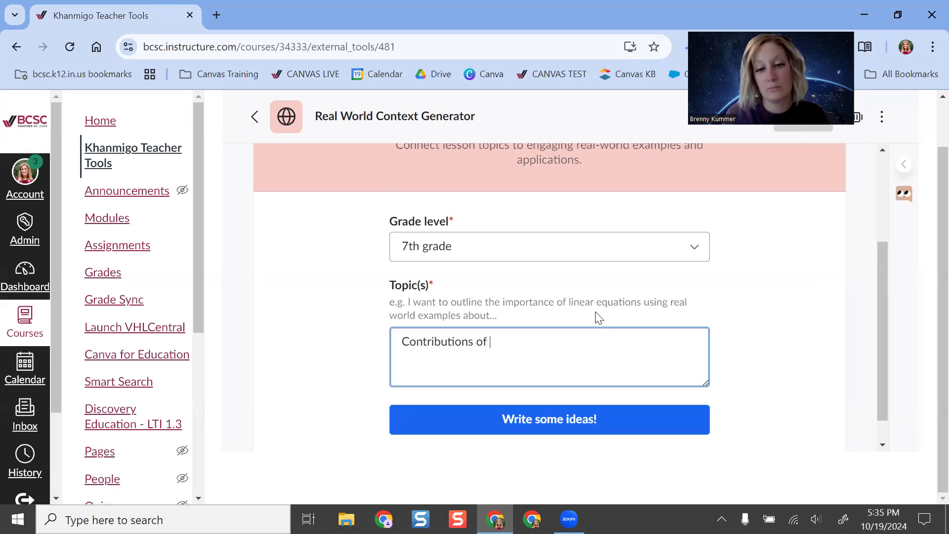
left_click(527, 420)
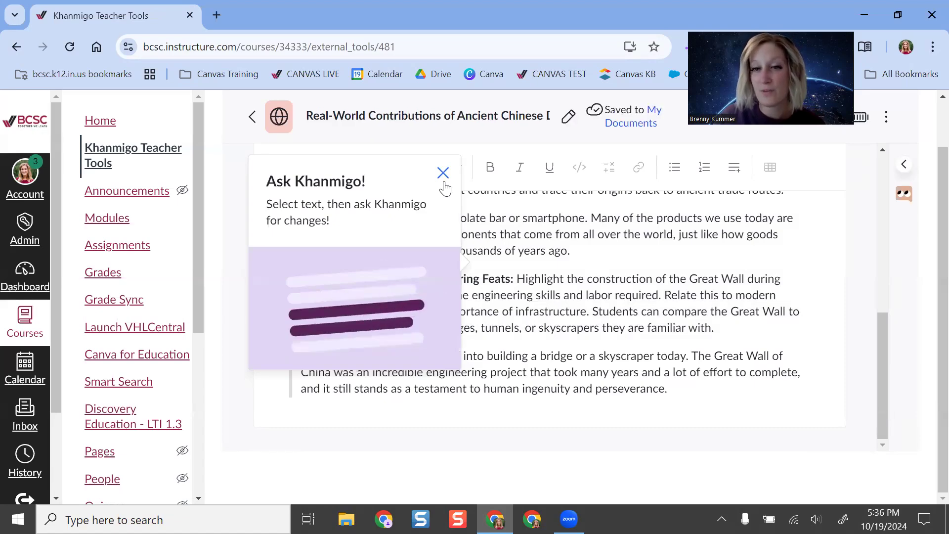
Dismiss the Ask Khanmigo tip and read through the ideas down to the Great Wall paragraph
left_click(443, 174)
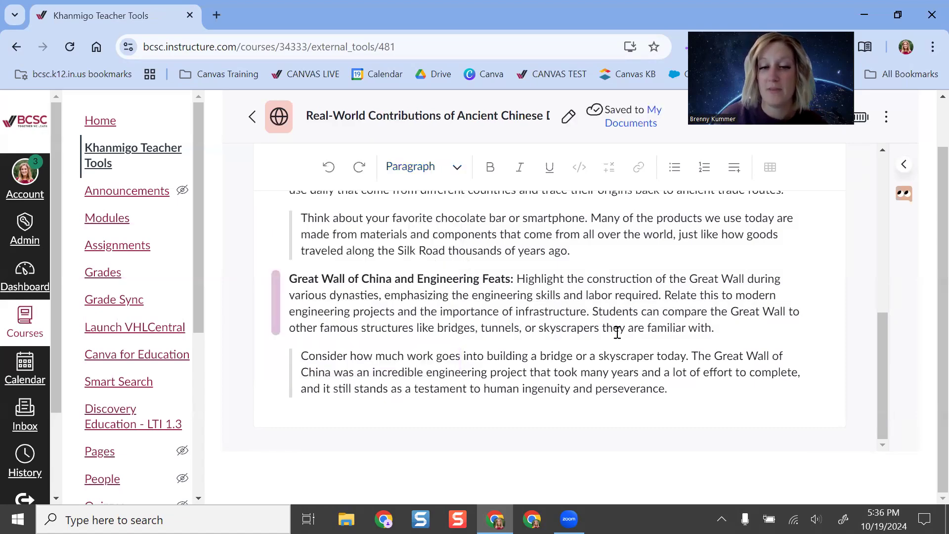
scroll(690, 321, "up", 10)
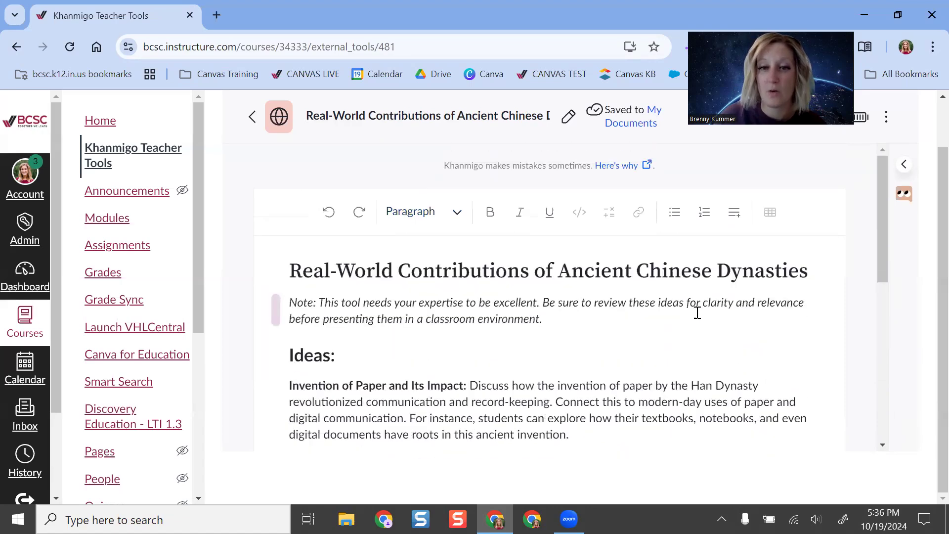
scroll(467, 315, "down", 2)
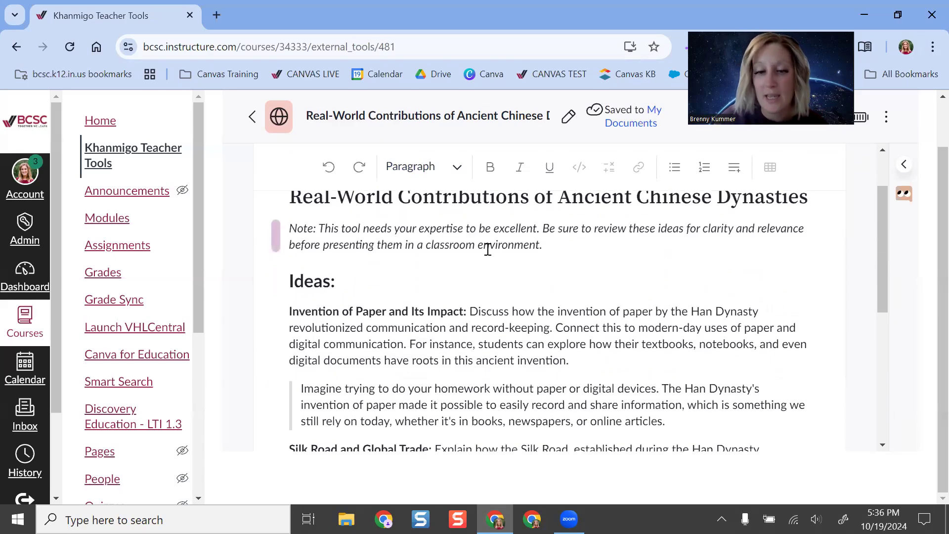
scroll(492, 254, "down", 2)
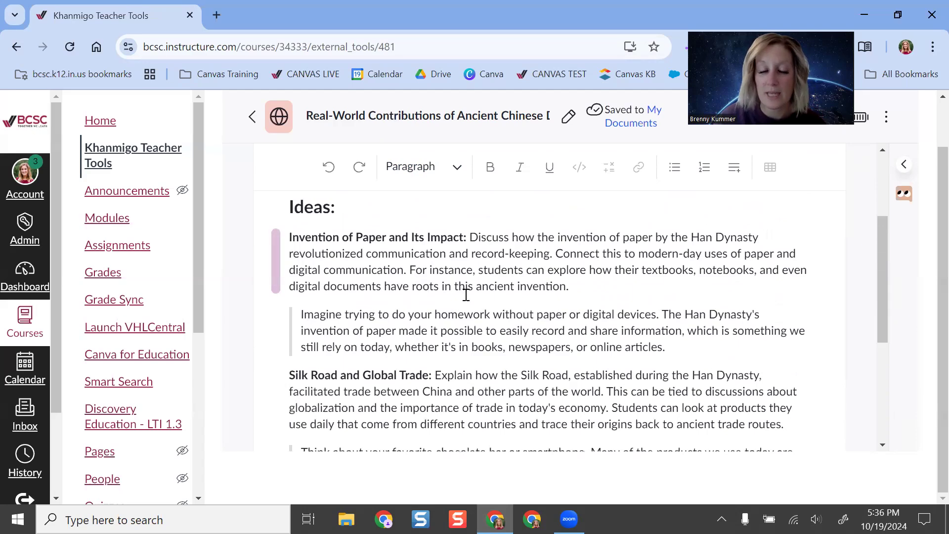
scroll(466, 294, "down", 3)
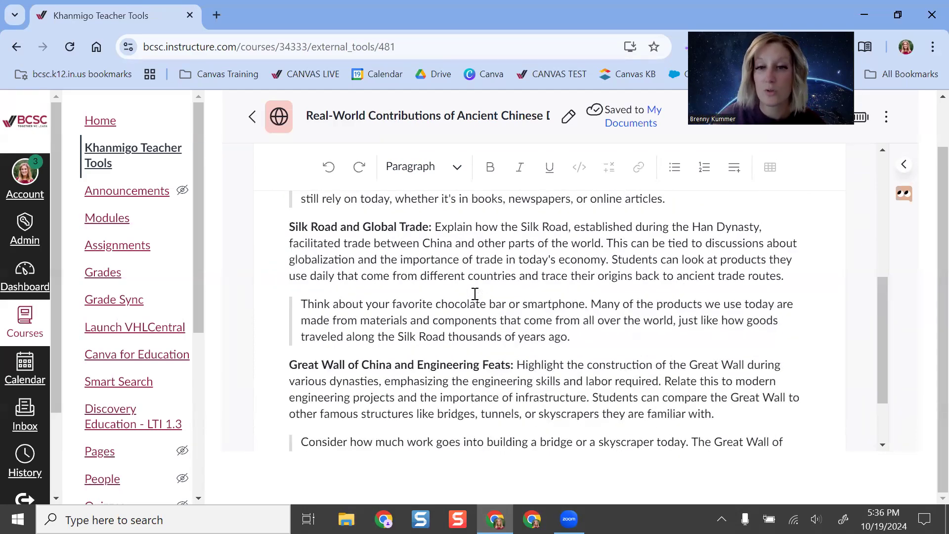
scroll(659, 240, "down", 2)
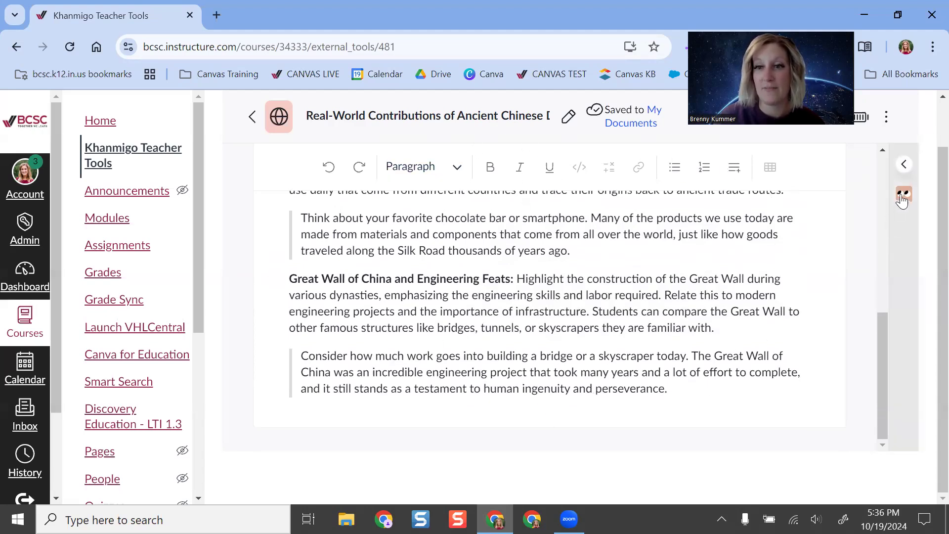
left_click(670, 374)
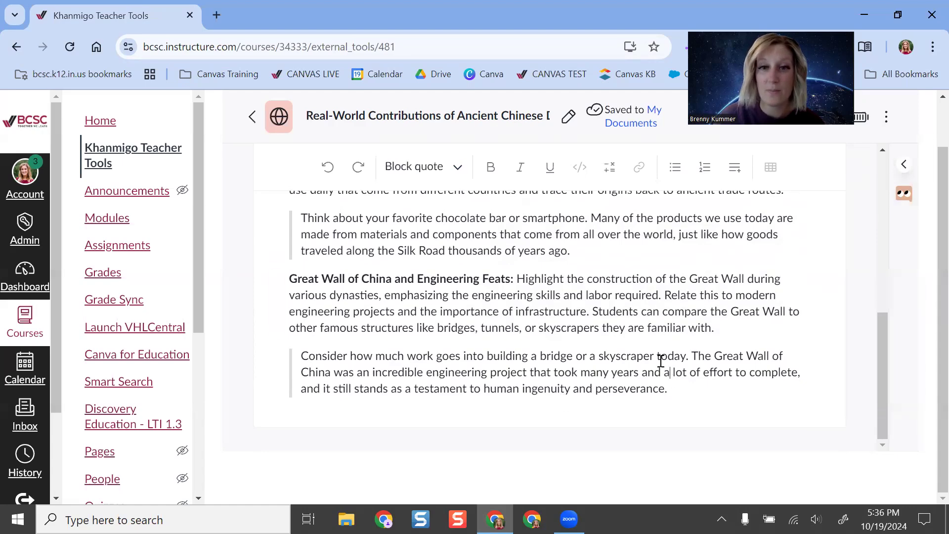
scroll(661, 361, "up", 15)
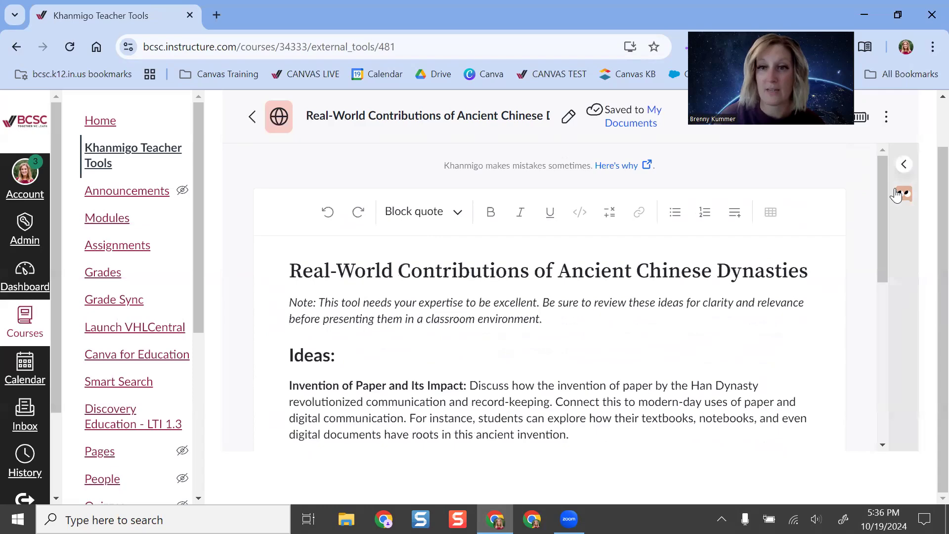
scroll(695, 319, "down", 15)
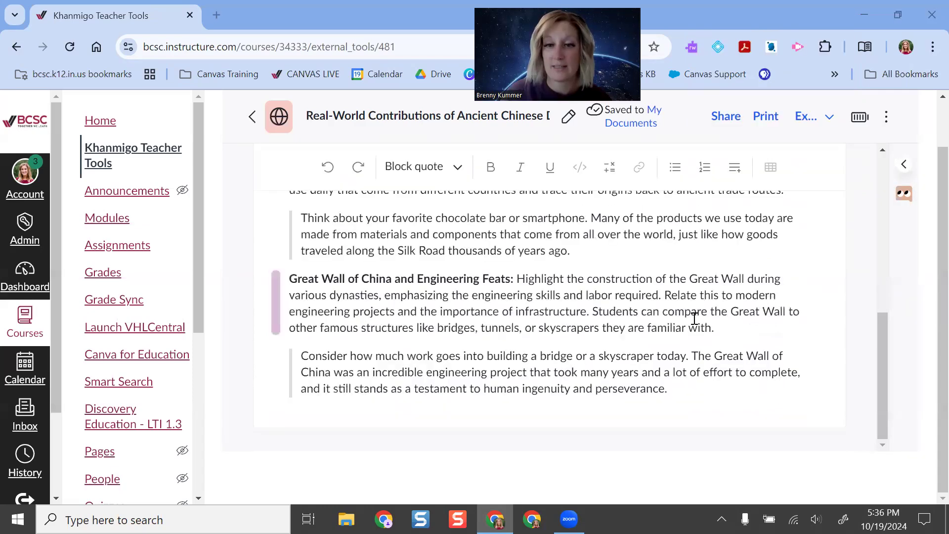
left_click(630, 388)
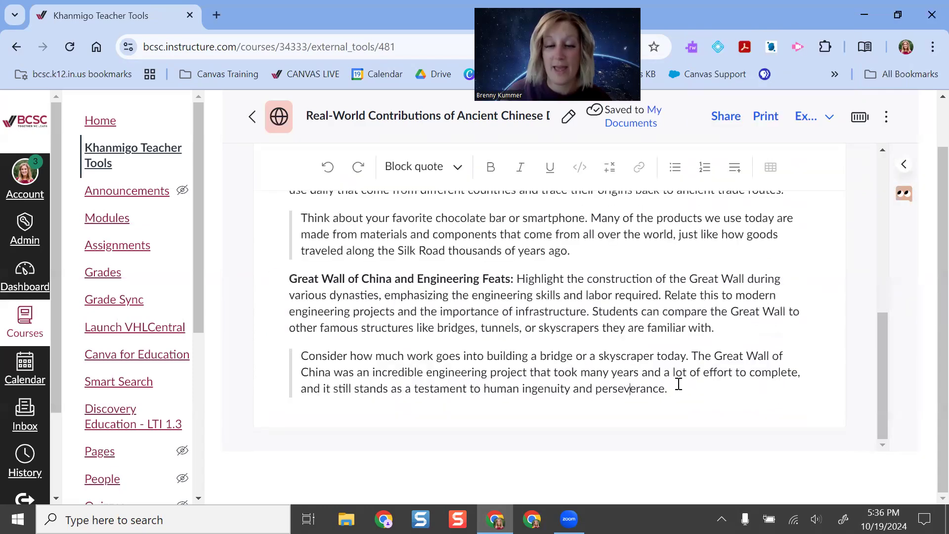
left_click(349, 291)
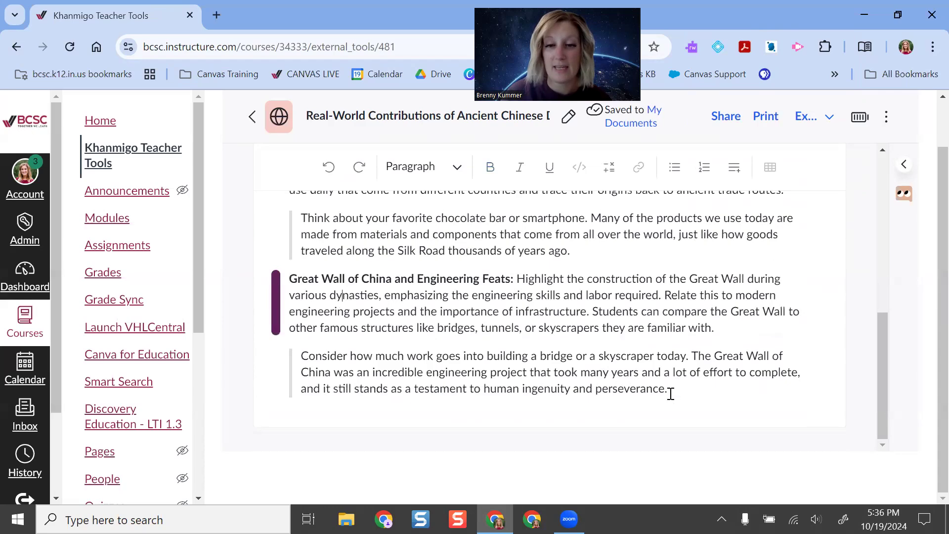
left_click_drag(670, 390, 290, 253)
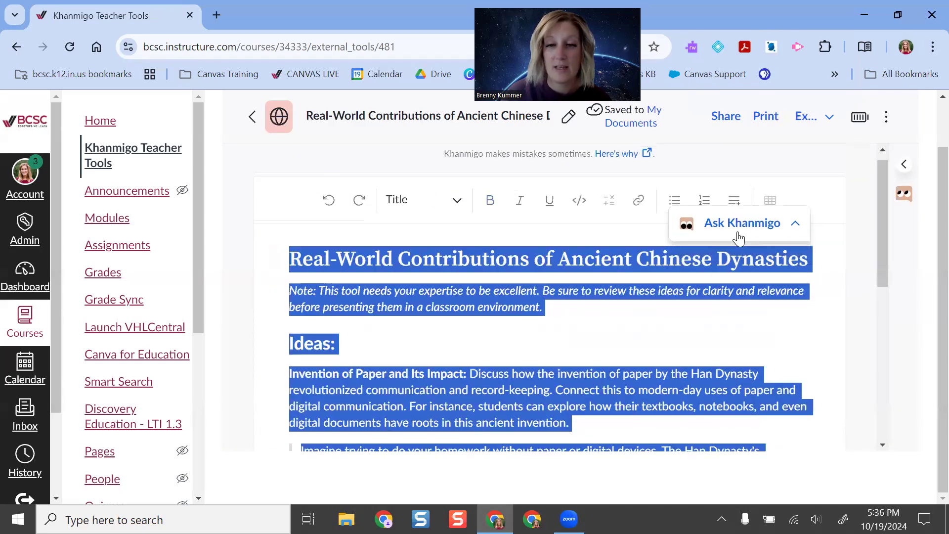
left_click(740, 230)
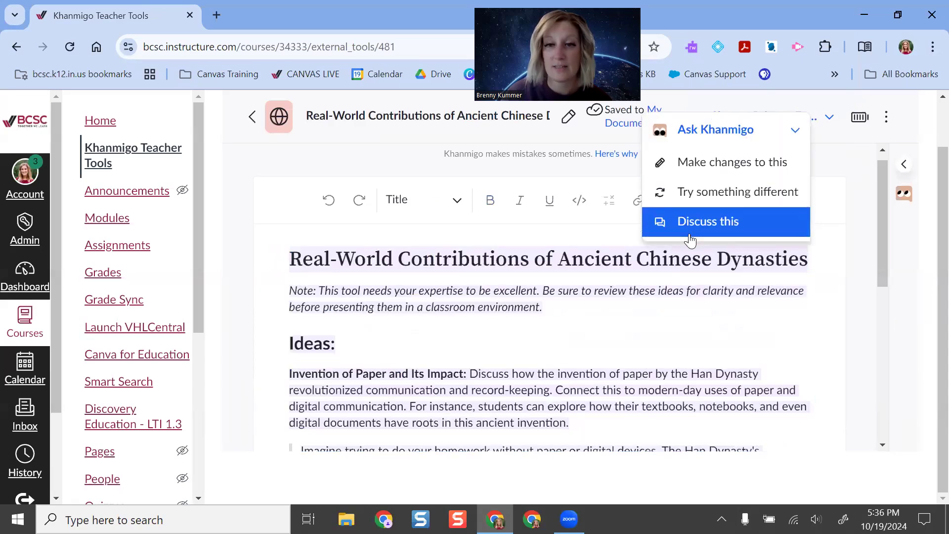
left_click(505, 347)
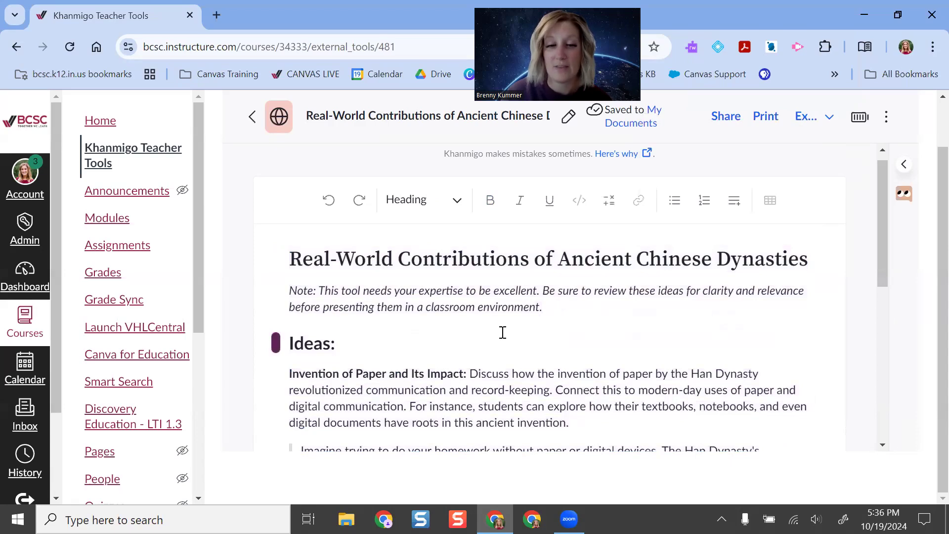
right_click(549, 280)
left_click(703, 346)
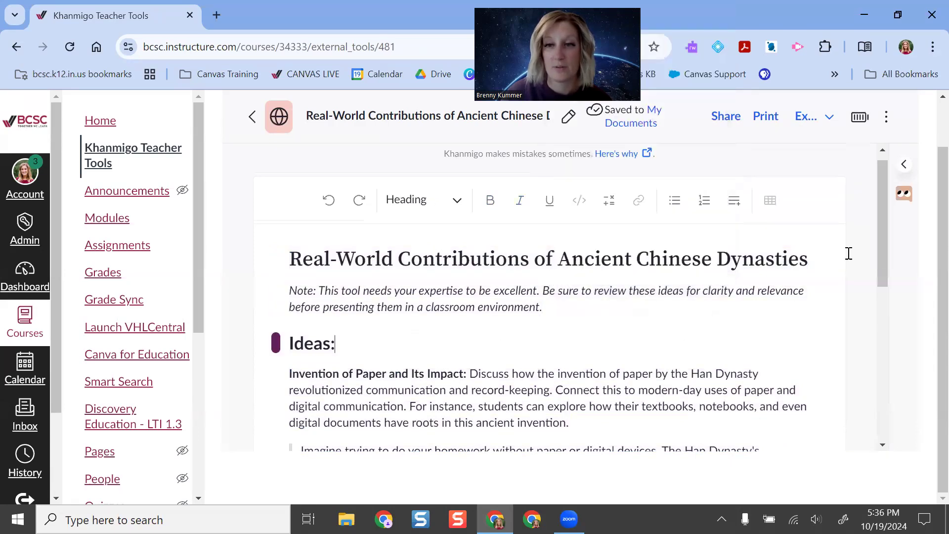
left_click(905, 196)
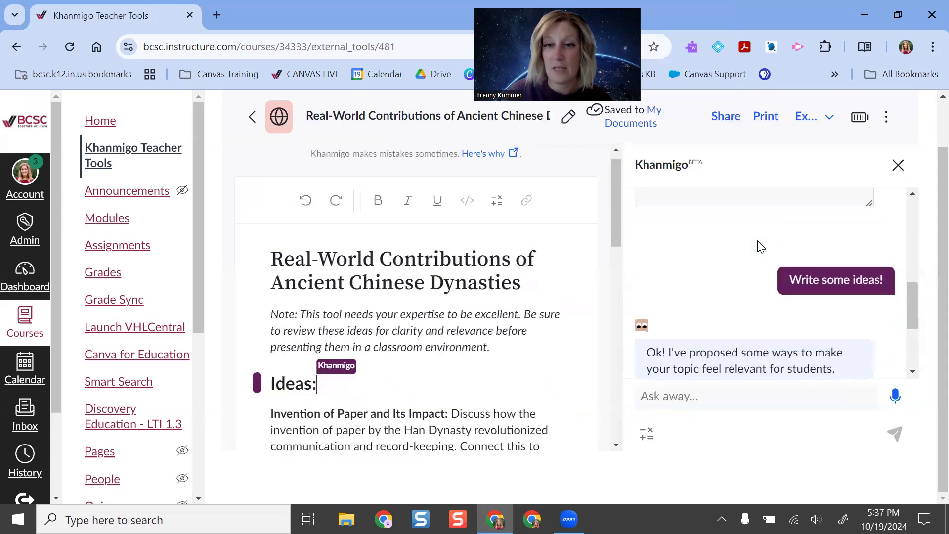
left_click(684, 395)
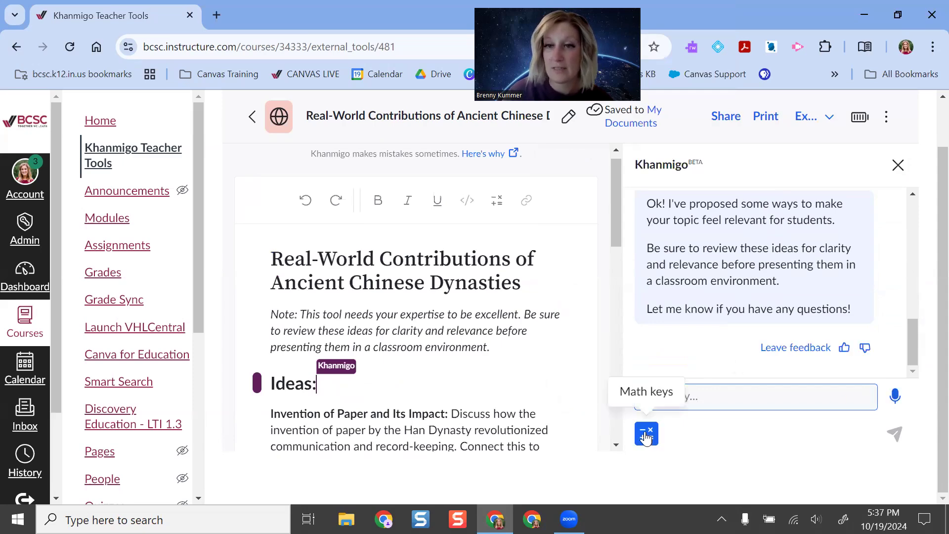
left_click(898, 164)
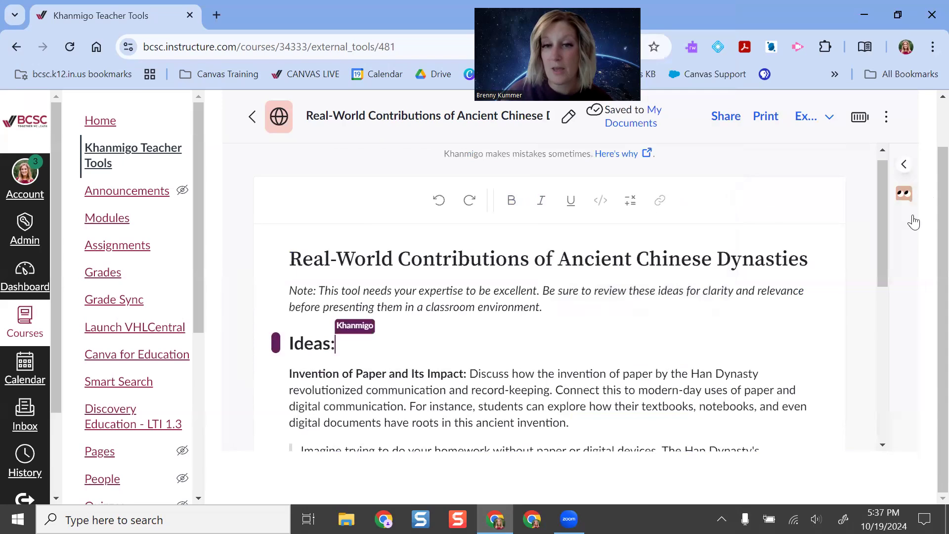
Check the document's share link, close the Share dialog, and show the export options
left_click(724, 118)
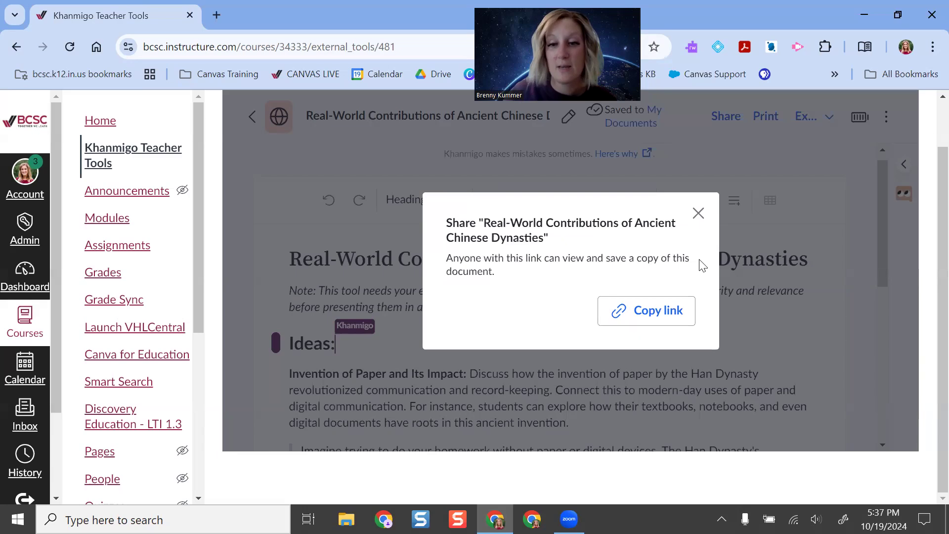
left_click(698, 213)
left_click(820, 118)
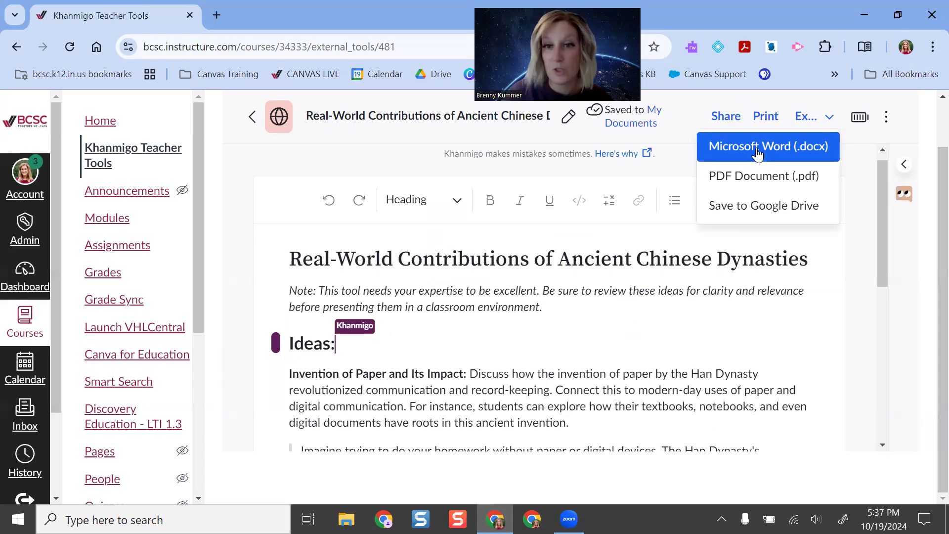
Save the document to Google Drive with the teacher's account and view it in Google Docs
left_click(770, 212)
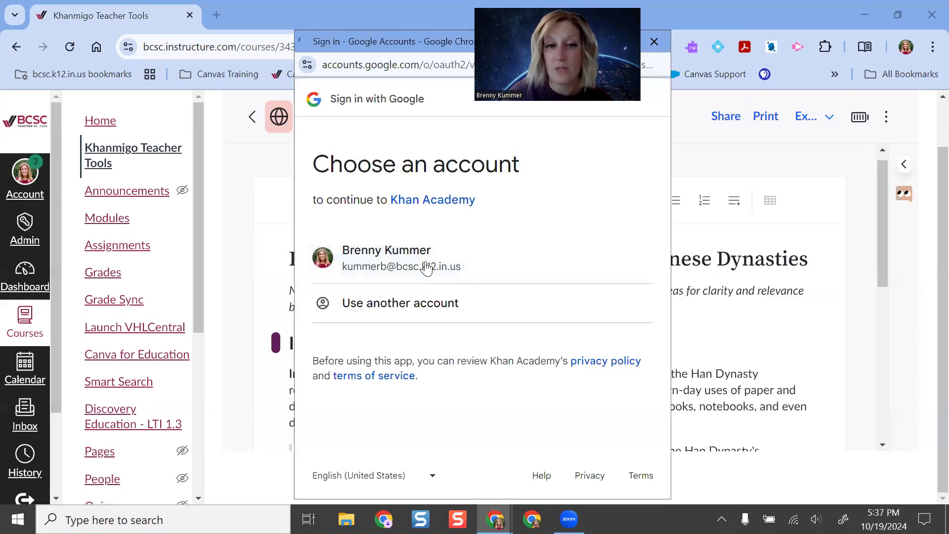
left_click(425, 265)
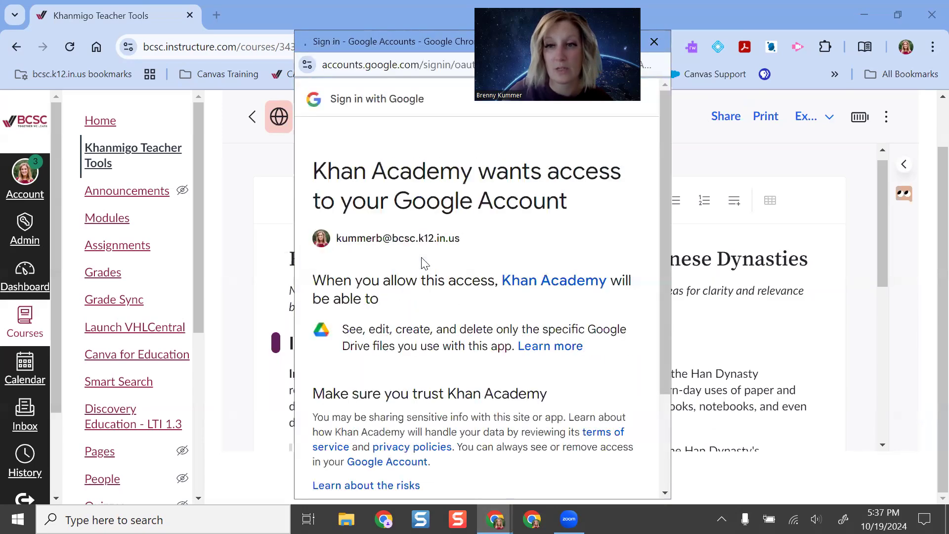
scroll(565, 454, "down", 3)
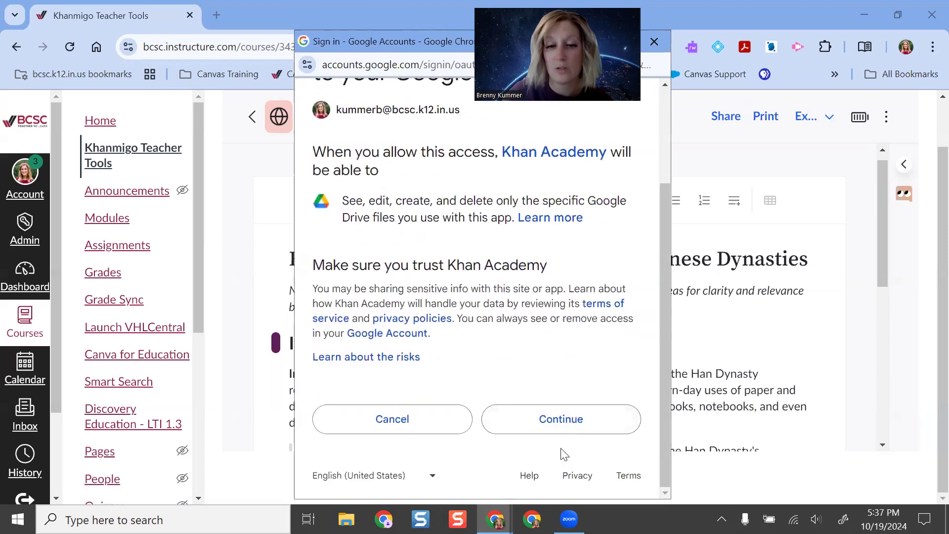
left_click(559, 418)
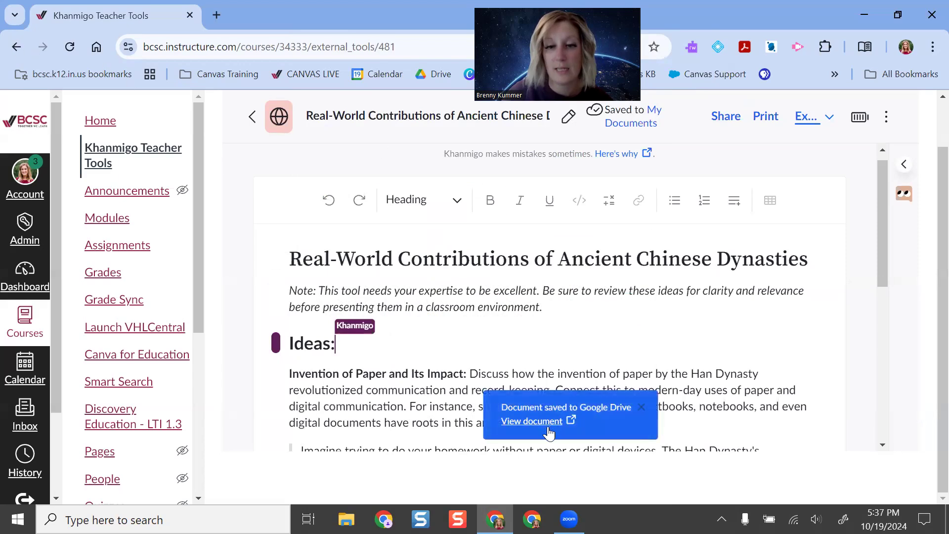
left_click(541, 426)
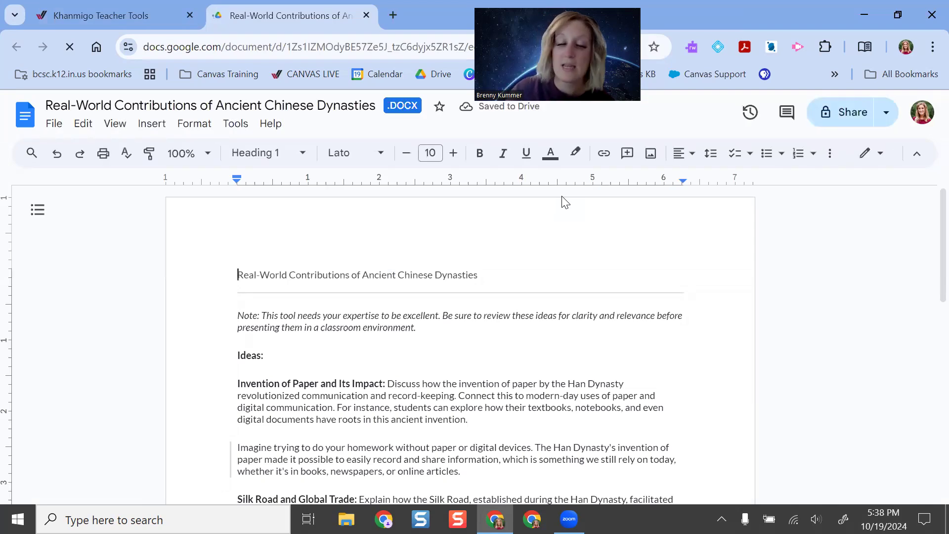
Switch back to the Khanmigo Teacher Tools browser tab
left_click(110, 22)
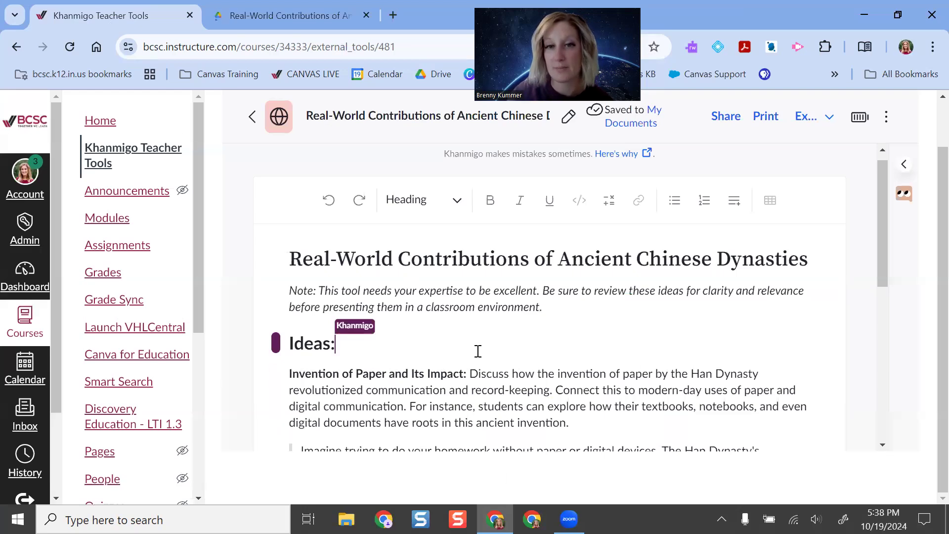
Leave the dynasties ideas document and return to the Real World Context Generator form
scroll(832, 218, "down", 10)
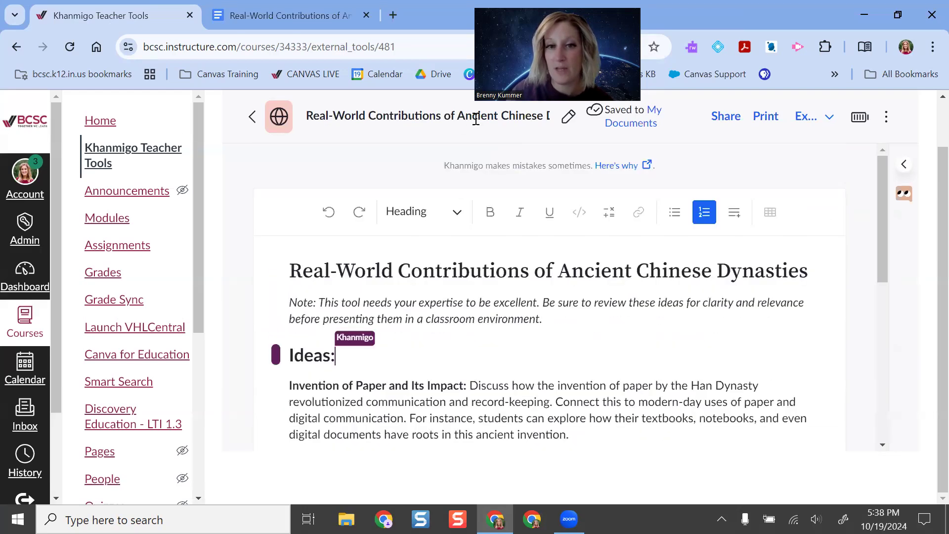
left_click(886, 116)
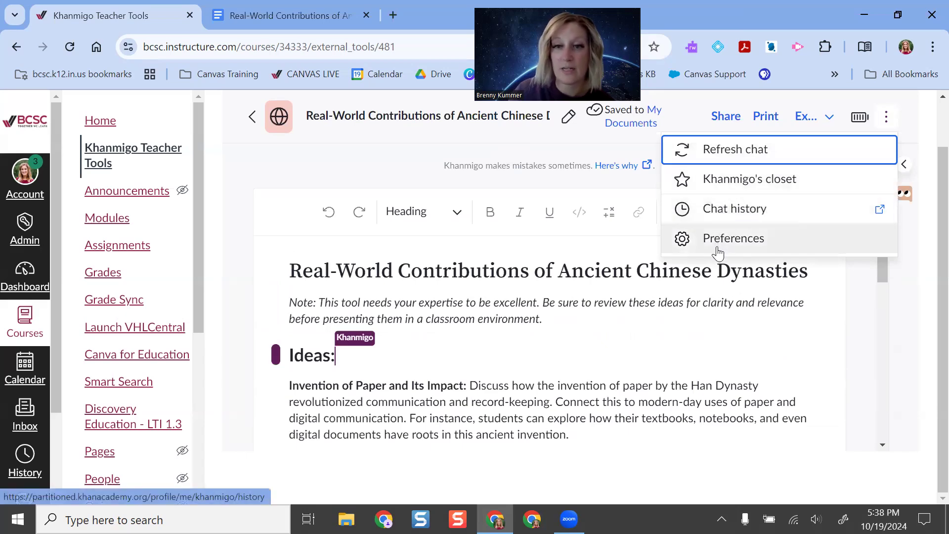
left_click(253, 117)
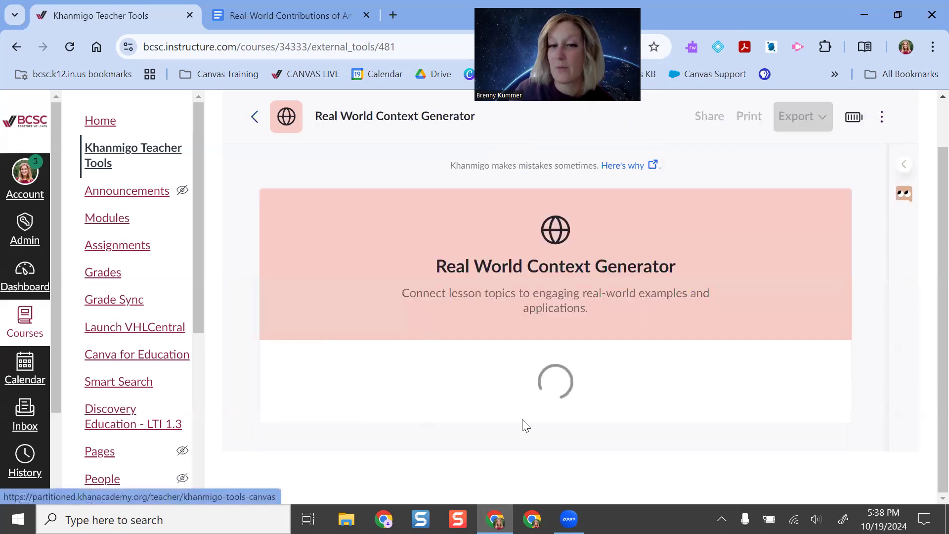
Go back to the Khanmigo Tools list and star Clear Directions as a favorite
left_click(253, 118)
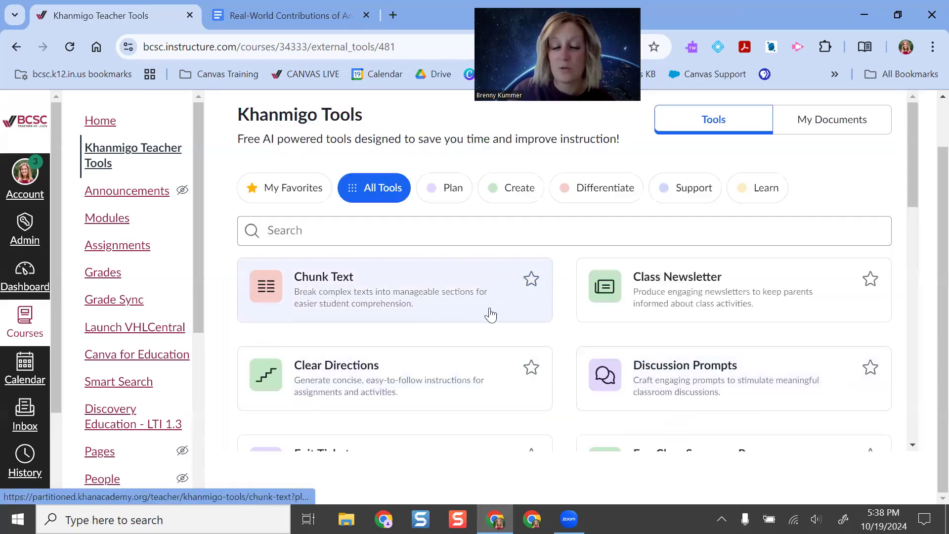
scroll(519, 322, "down", 5)
scroll(519, 271, "up", 3)
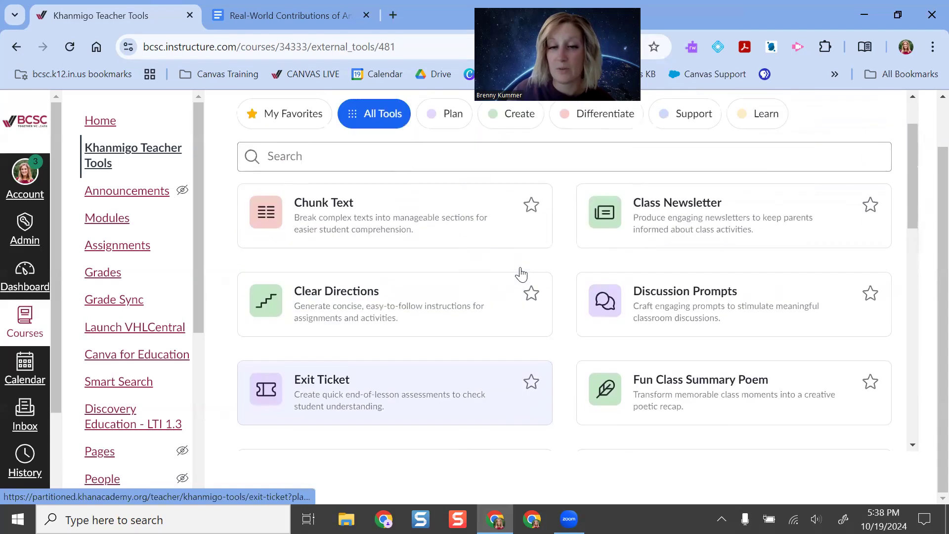
left_click(531, 294)
scroll(657, 318, "down", 3)
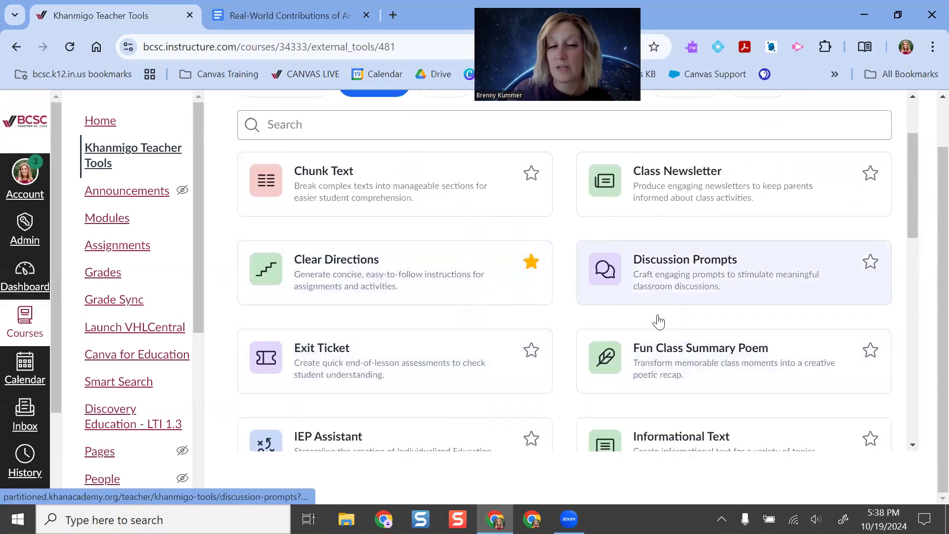
scroll(295, 216, "up", 5)
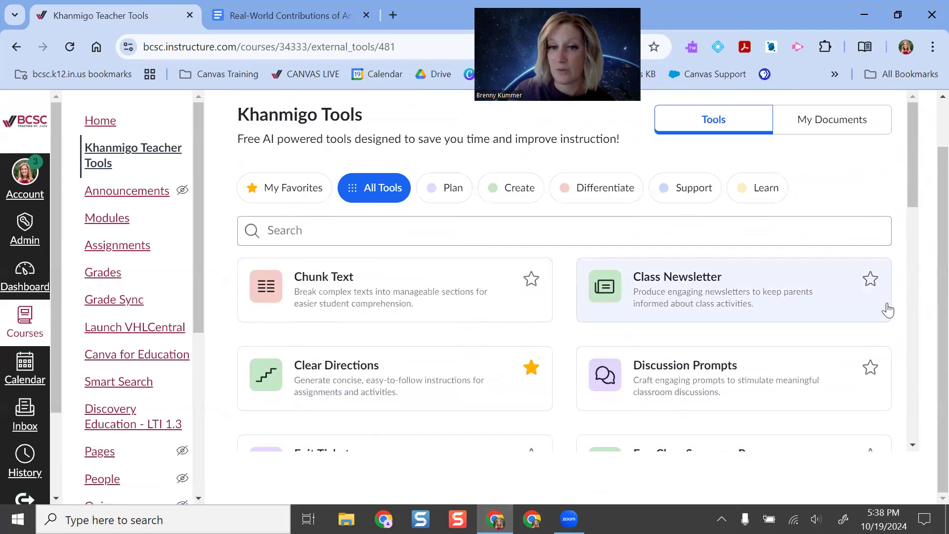
scroll(811, 306, "down", 2)
scroll(786, 284, "down", 3)
scroll(801, 213, "up", 5)
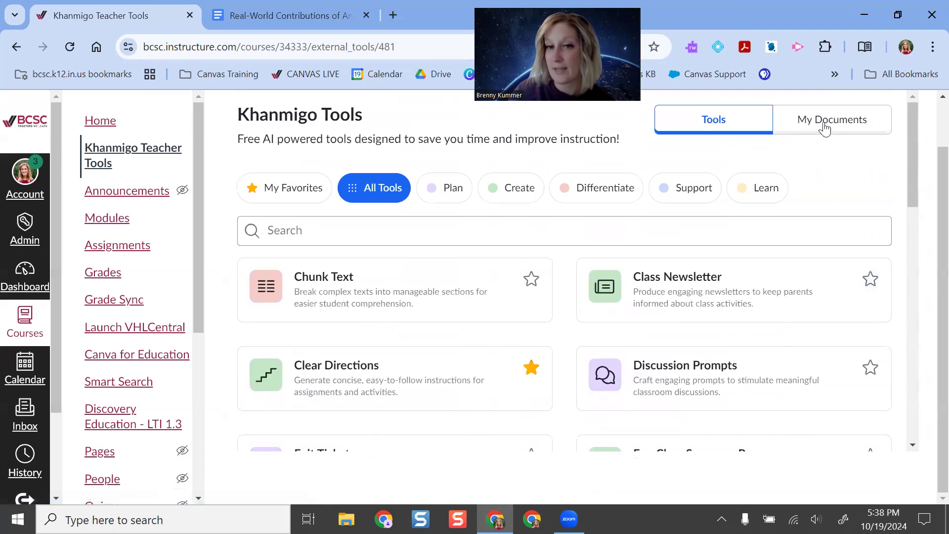
scroll(761, 317, "down", 5)
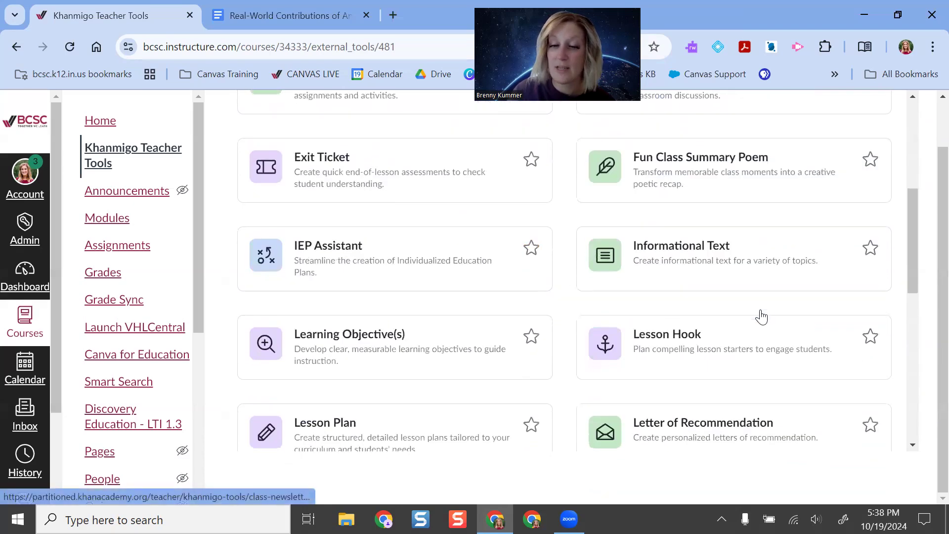